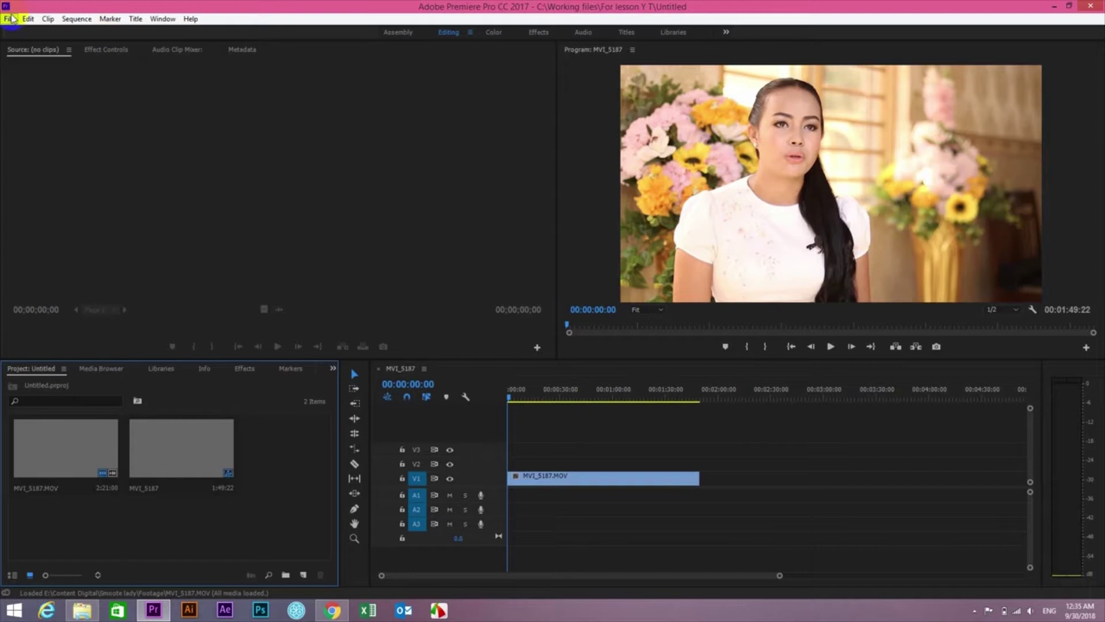
Step: Create a new captions item with HD Anamorphic 1080 (1.333) pixel aspect ratio and the Open Captions standard
mouse_move(17, 33)
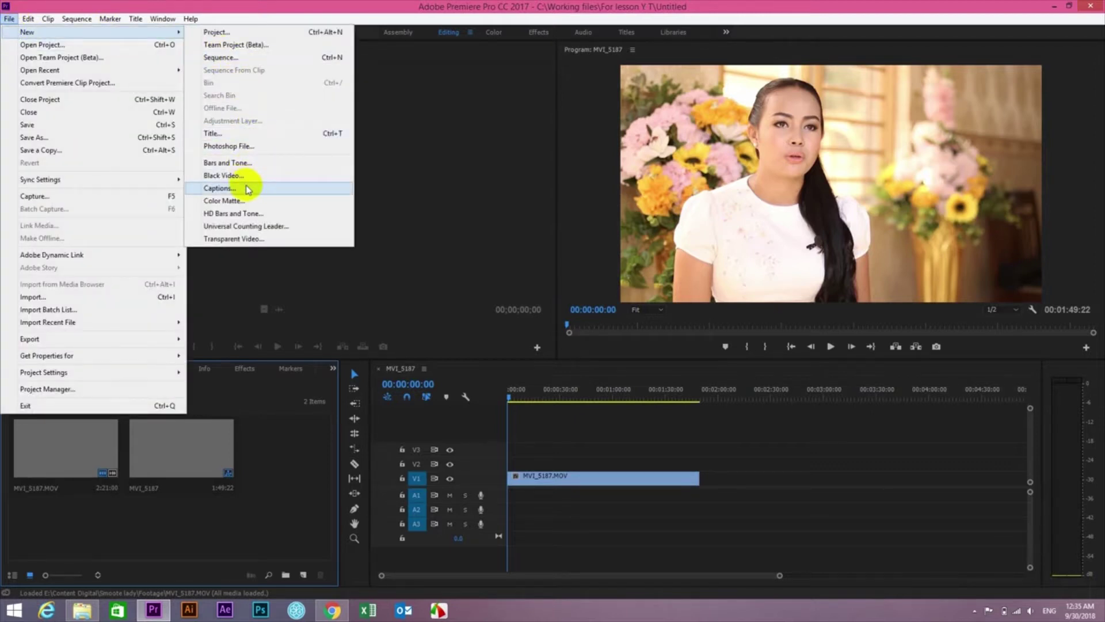
click(233, 189)
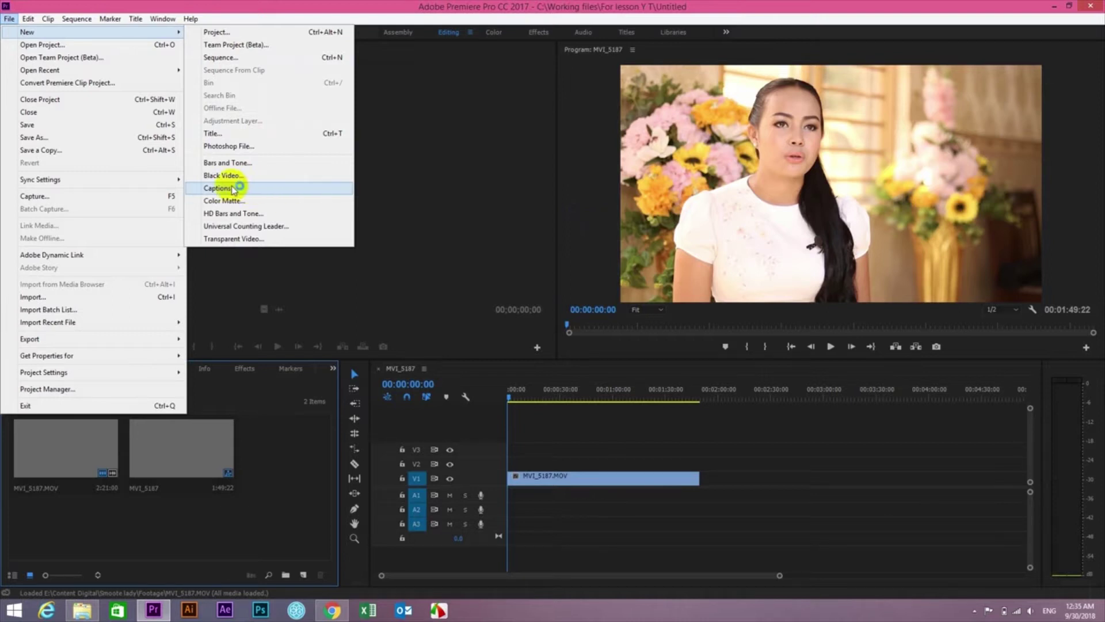
click(246, 189)
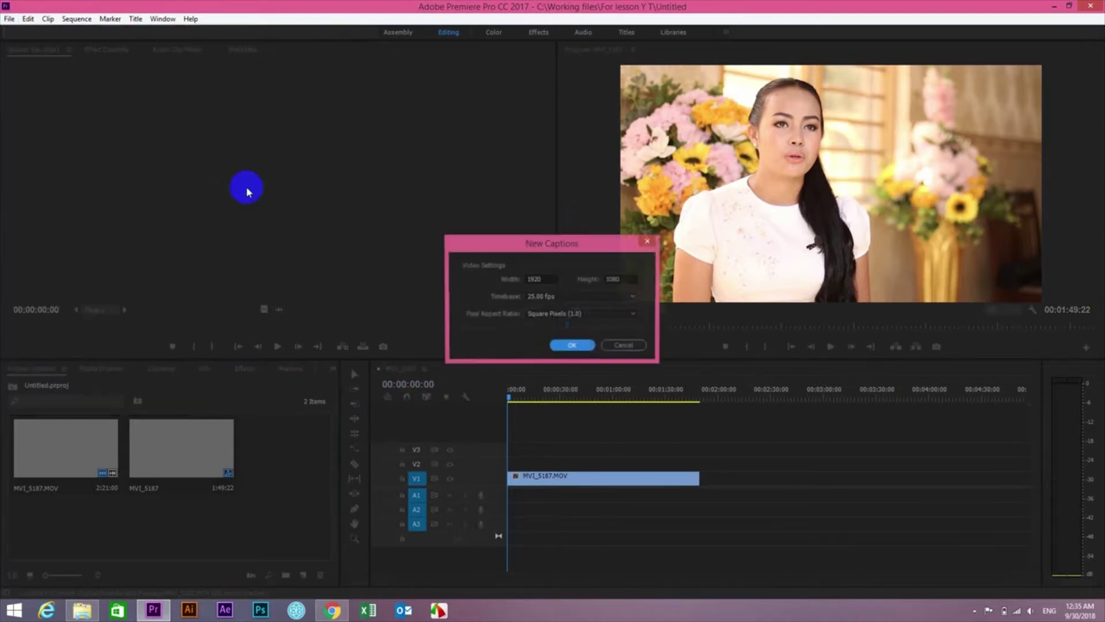
click(599, 316)
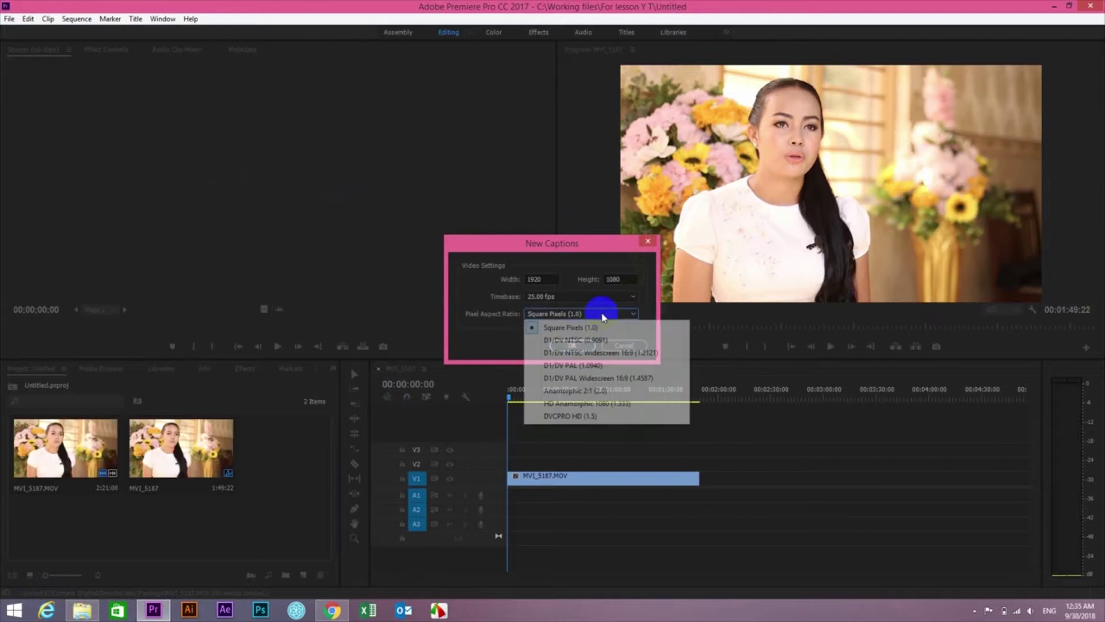
click(580, 404)
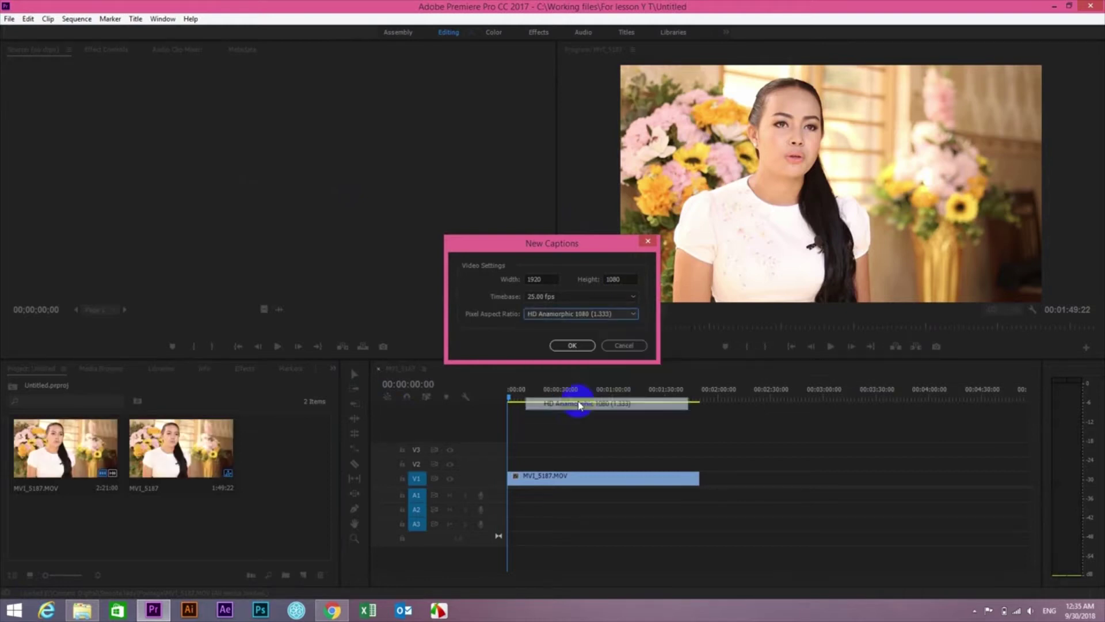
click(592, 346)
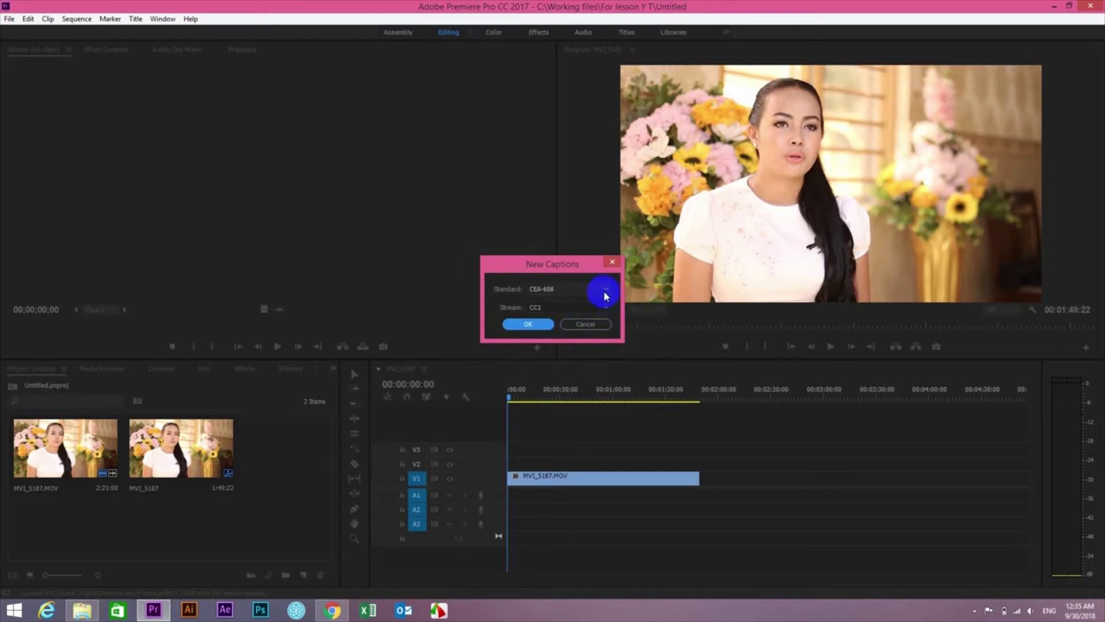
click(602, 289)
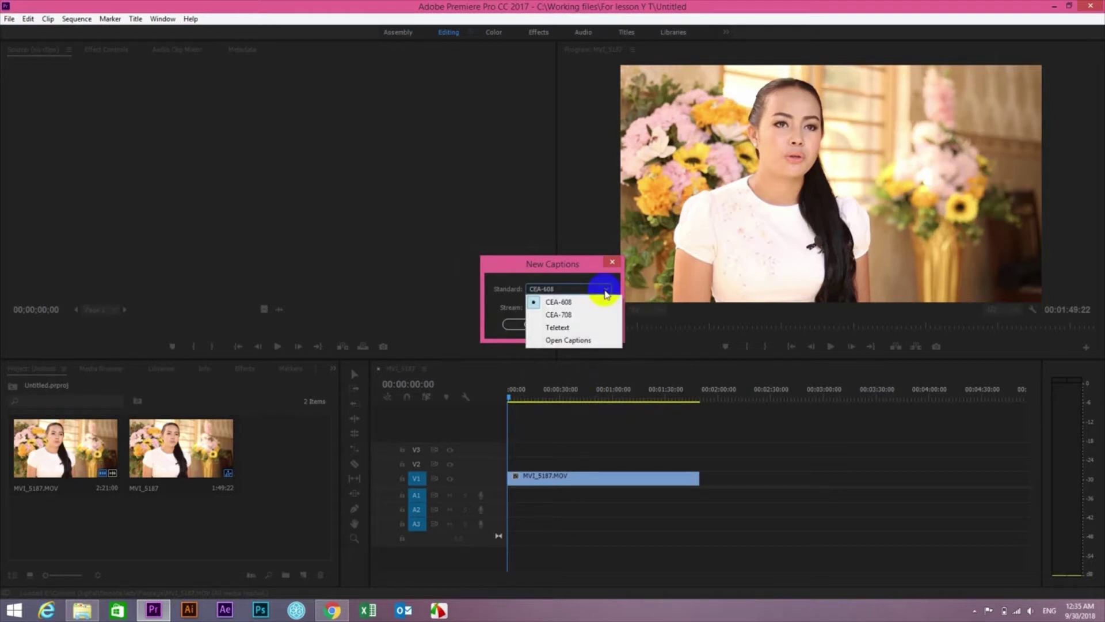
click(588, 341)
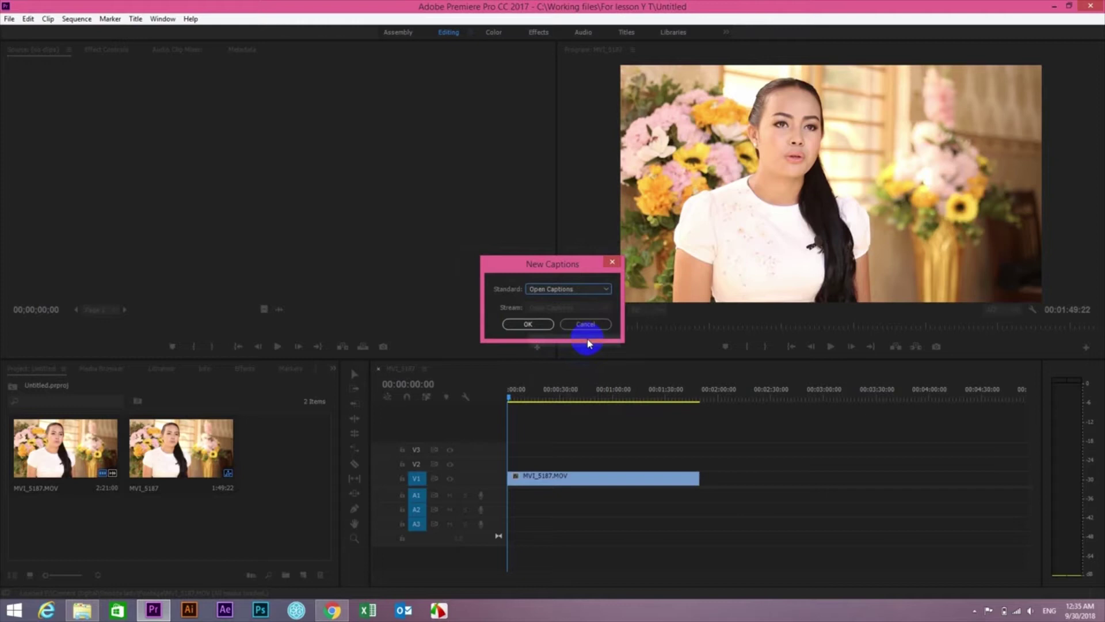
click(548, 332)
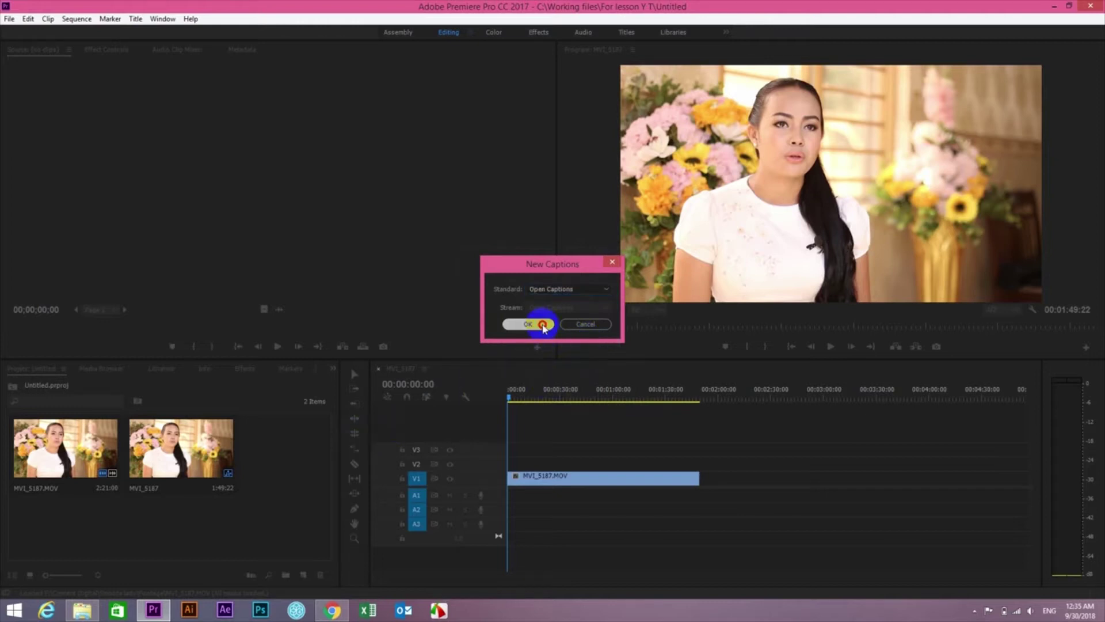
Step: Place the captions item on track V2 at the sequence start and extend it to about 10 seconds
click(263, 449)
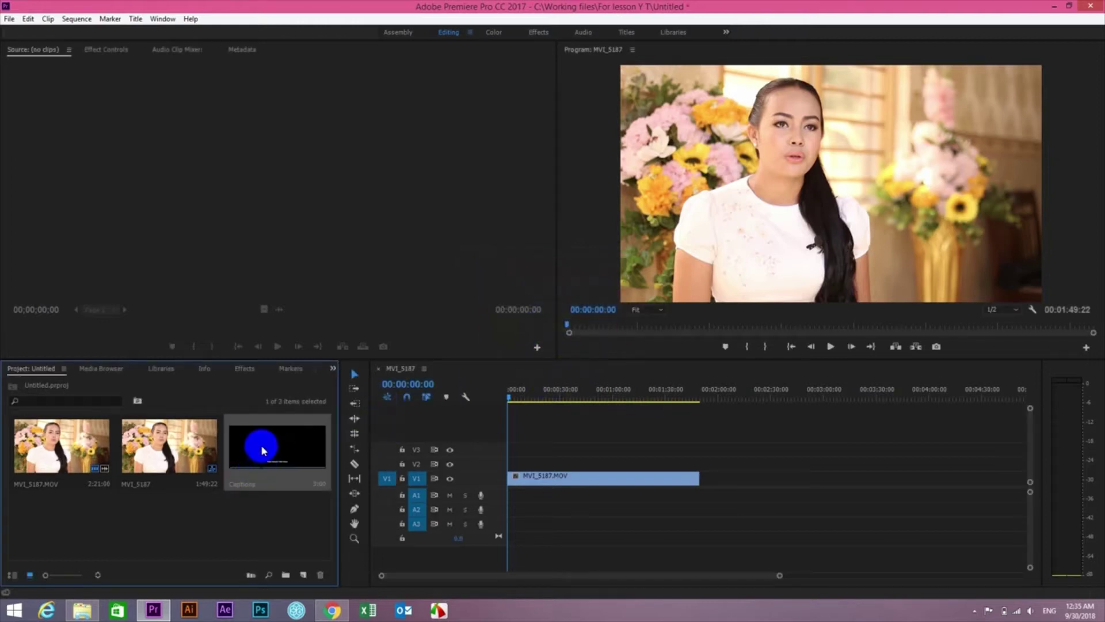
drag(267, 452, 510, 460)
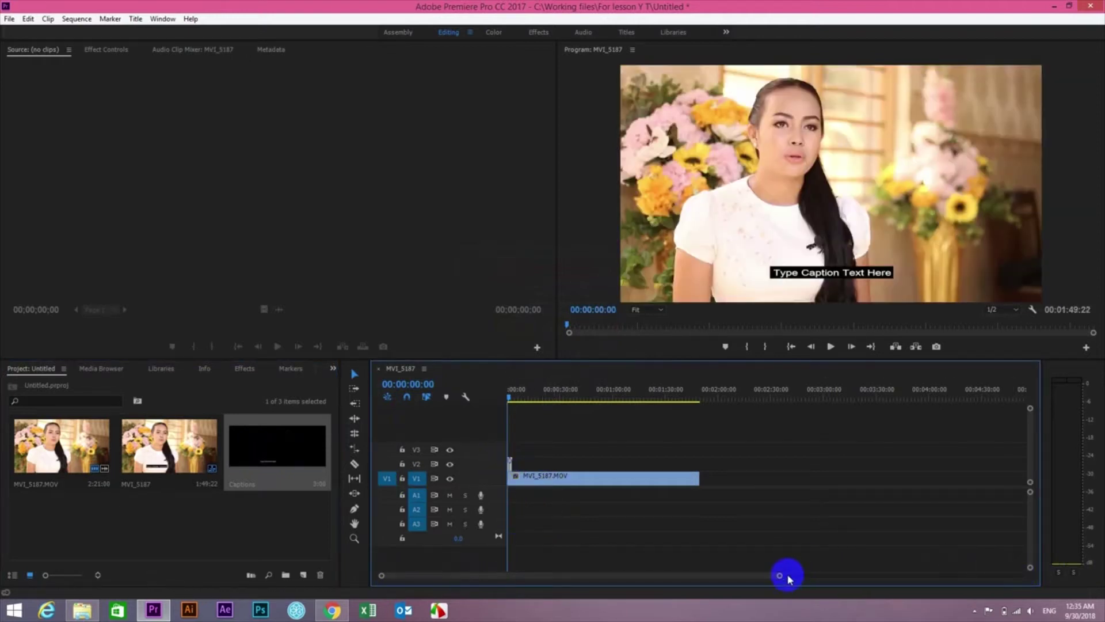
drag(781, 576, 666, 575)
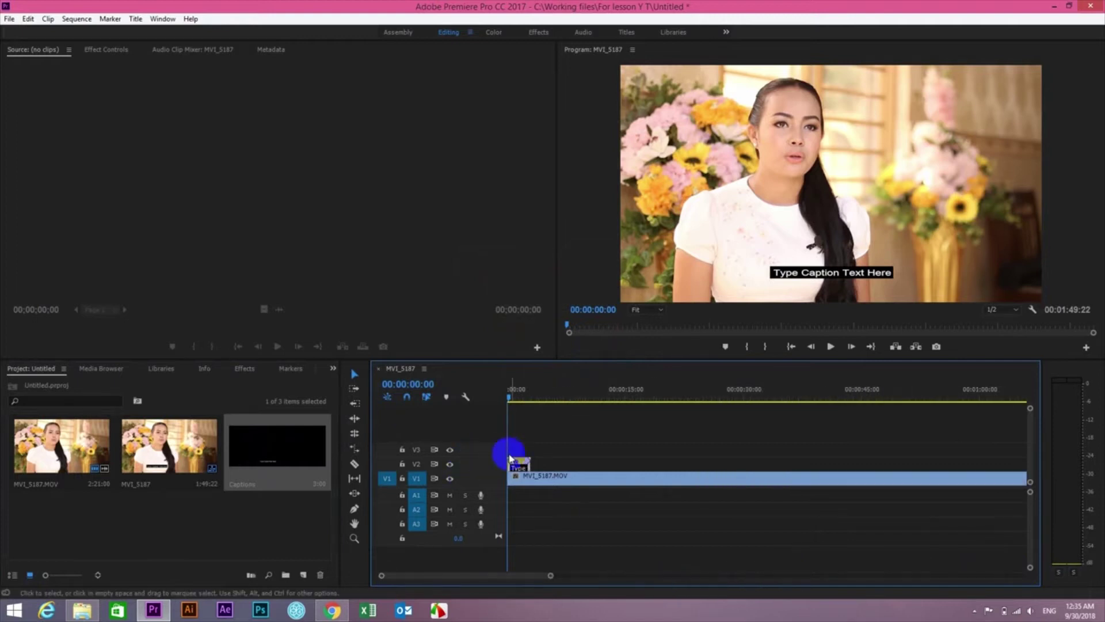
drag(528, 461, 585, 466)
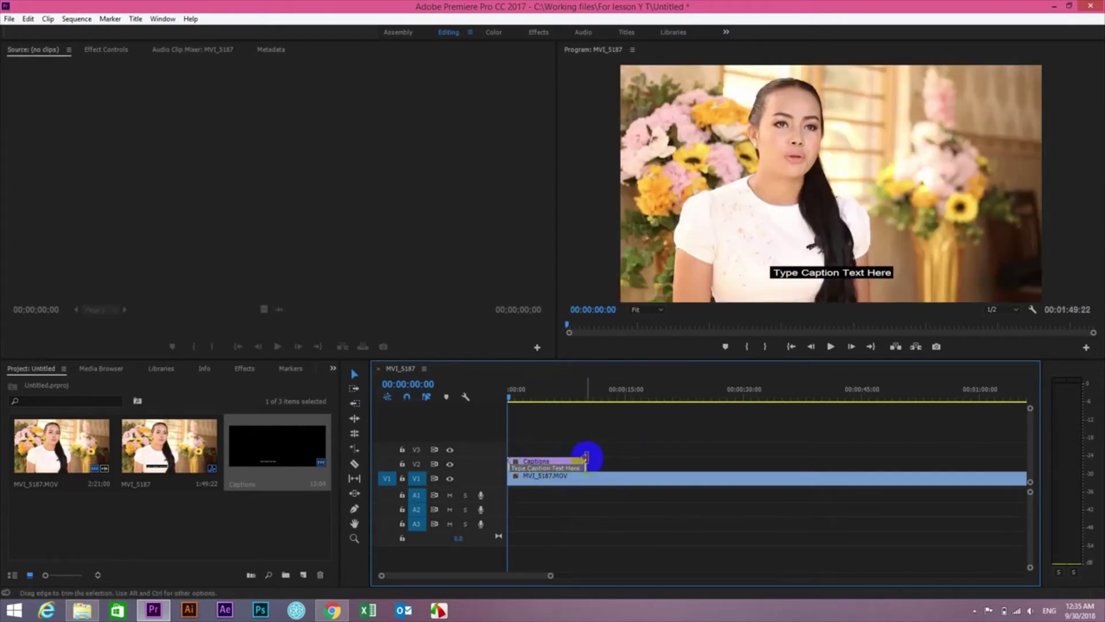
Step: Replace the placeholder caption text with "hello guy here is the way u could build caption on you vedio"
double_click(273, 452)
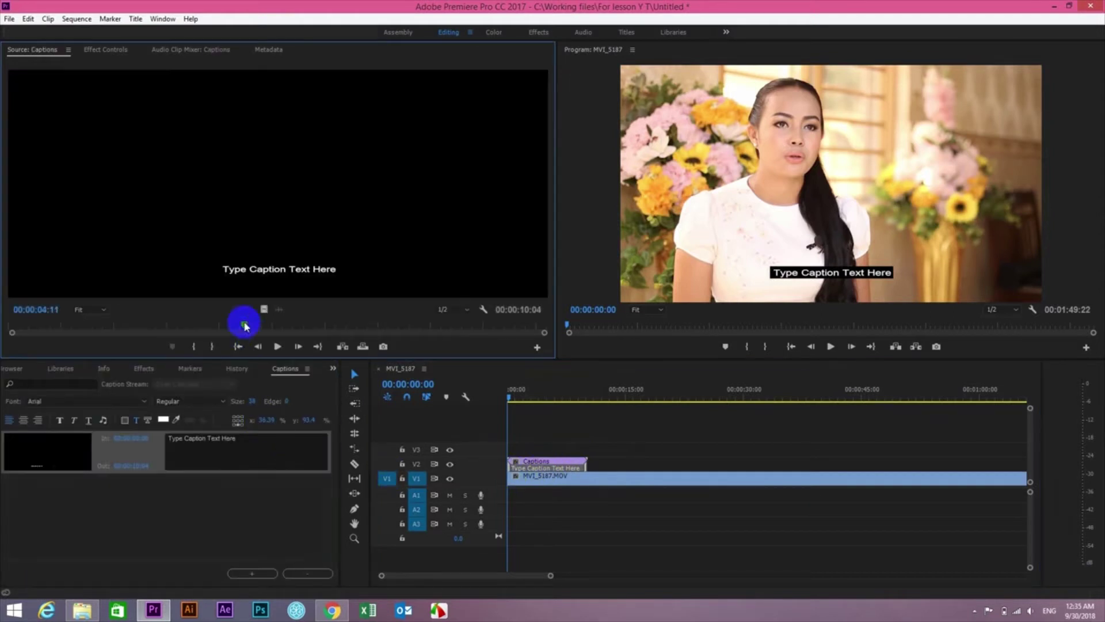
click(241, 441)
drag(241, 441, 168, 439)
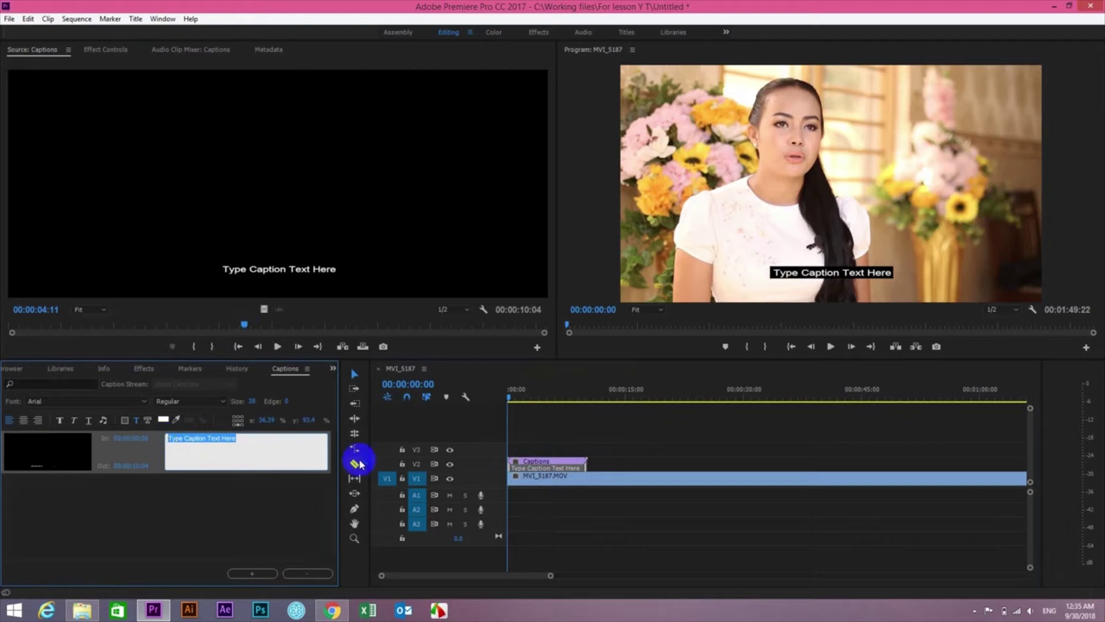
key(BackSpace)
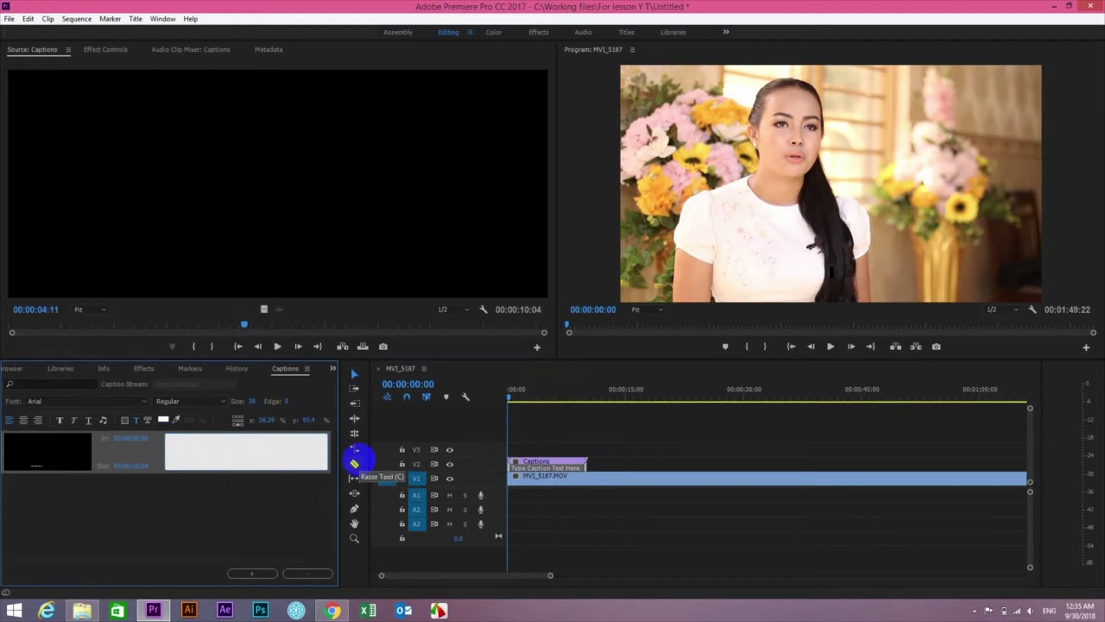
key(BackSpace)
text(hello guy)
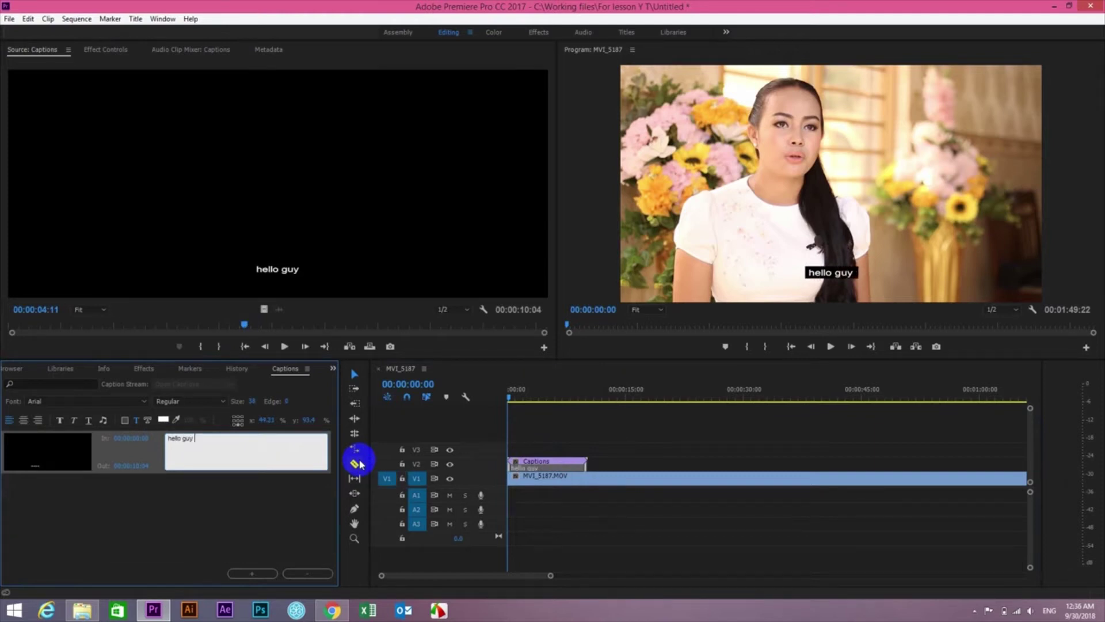
text( here)
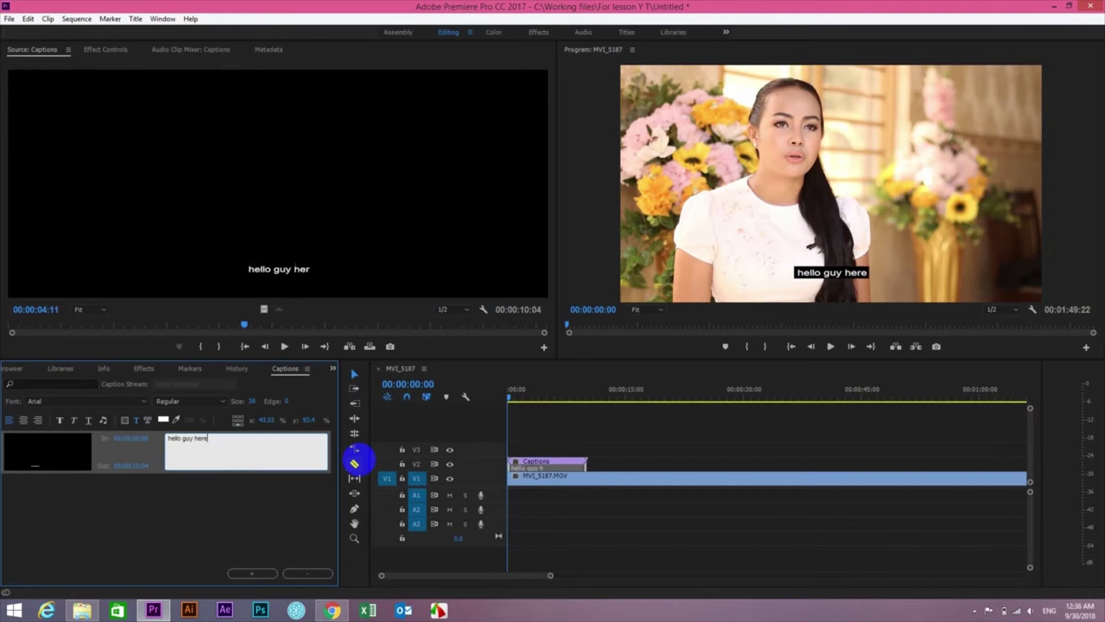
text( is the )
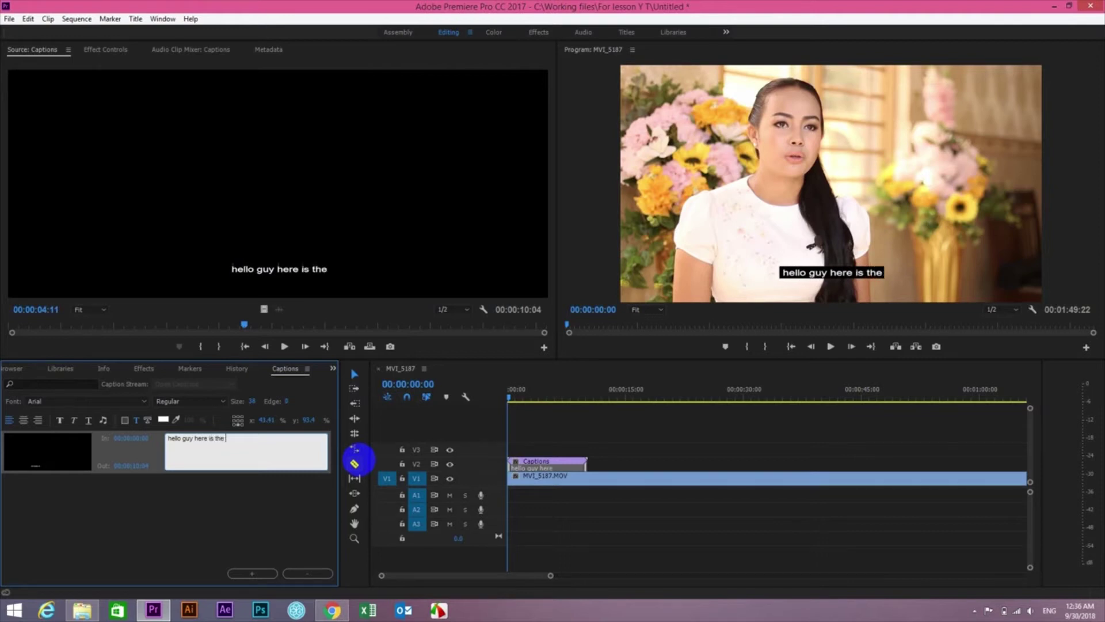
text(way uo)
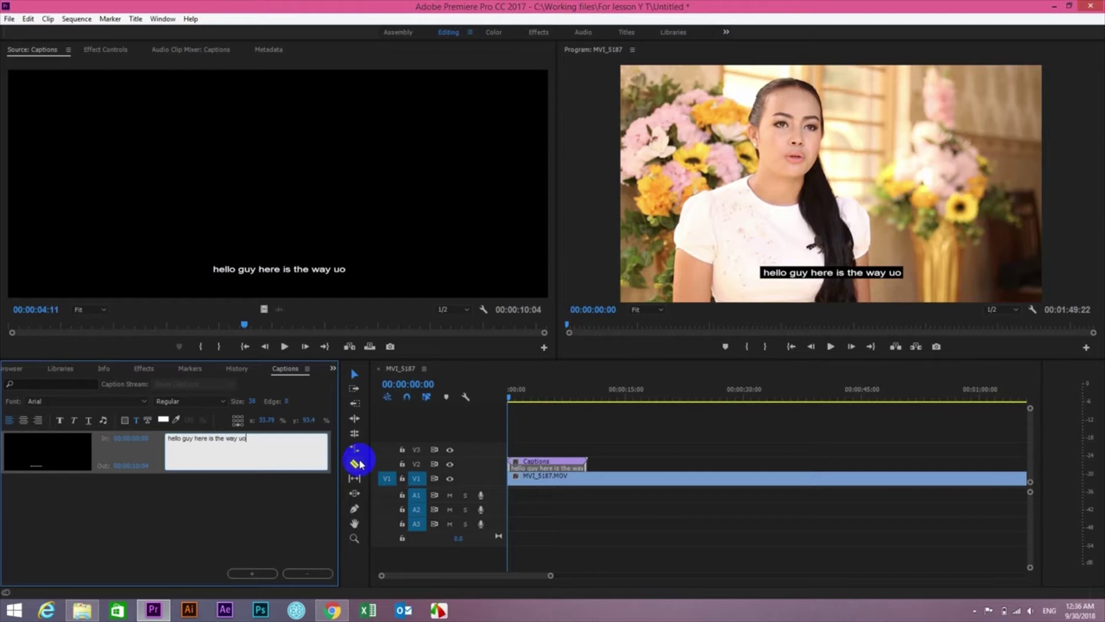
key(BackSpace)
text(way u cou)
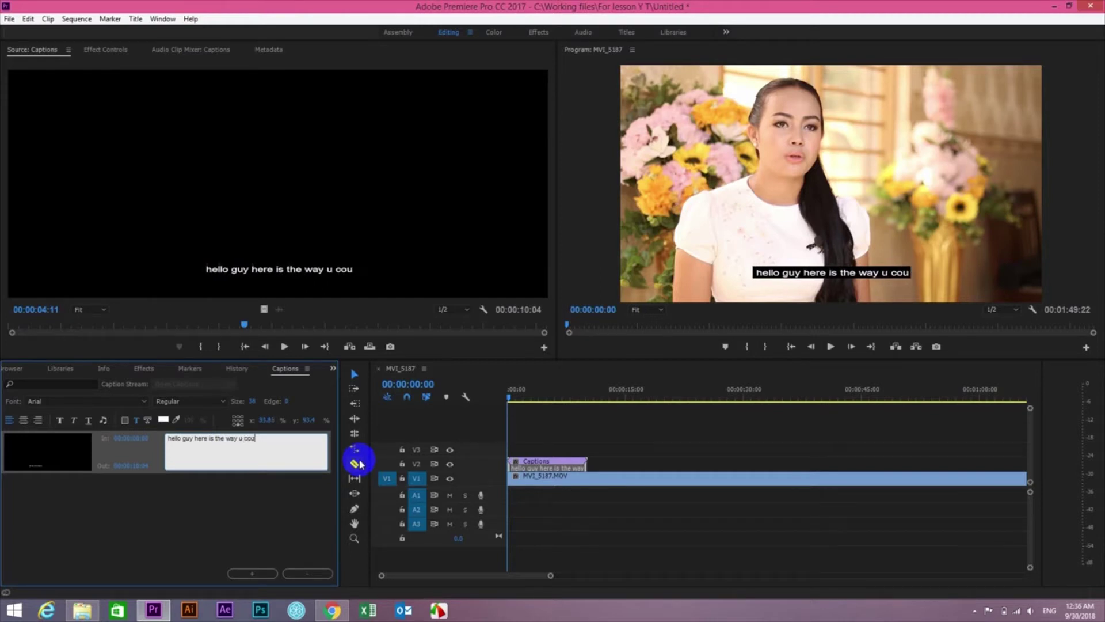
text(le)
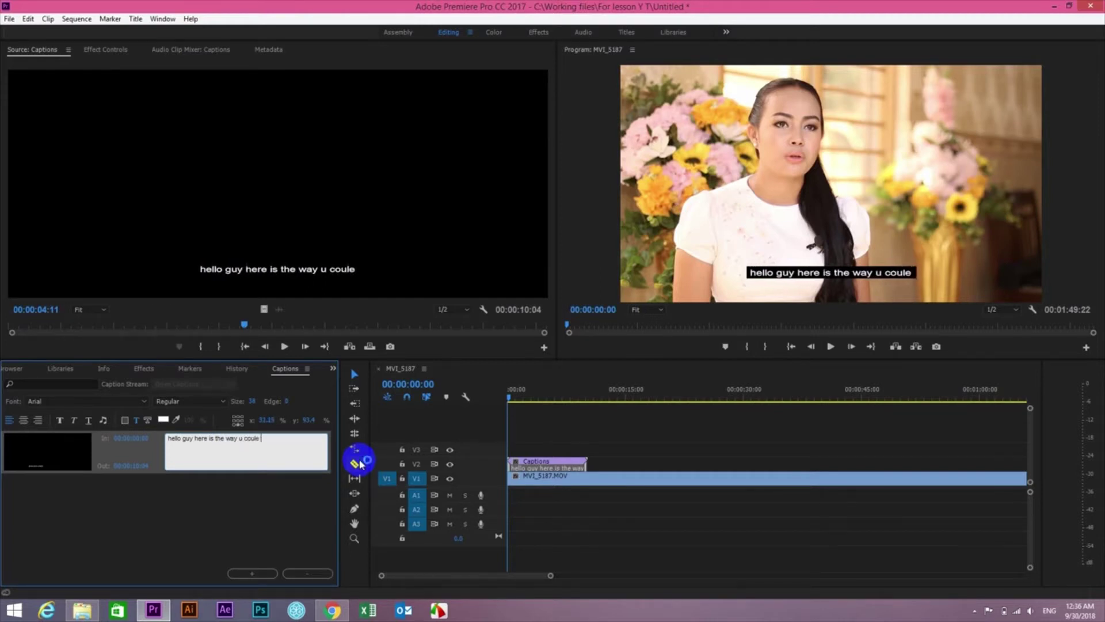
key(BackSpace)
text(d bu)
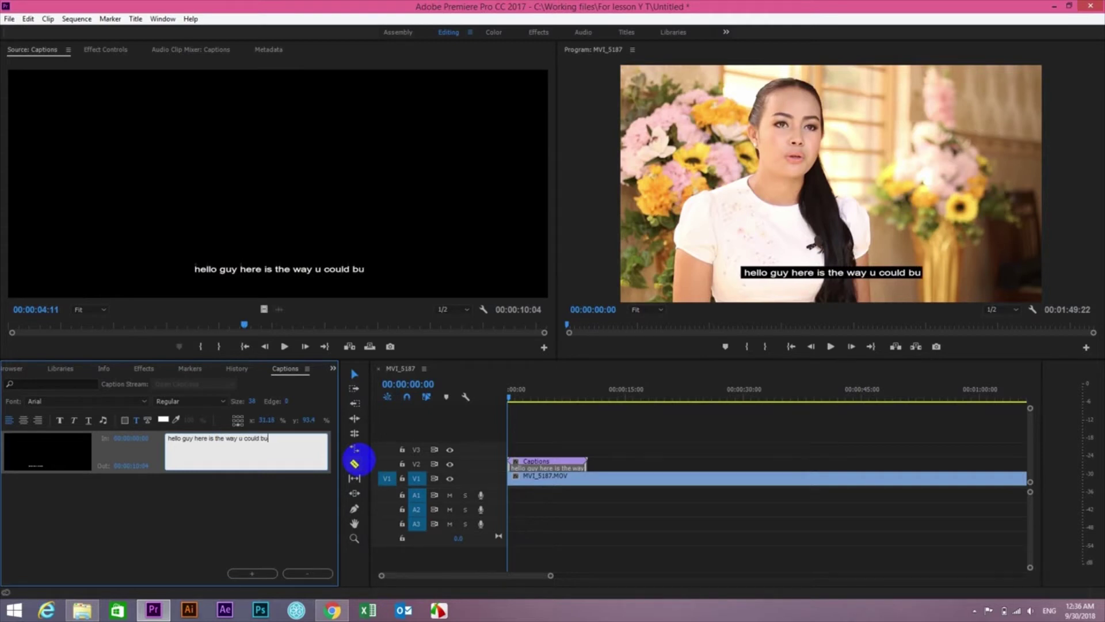
text(ild ca)
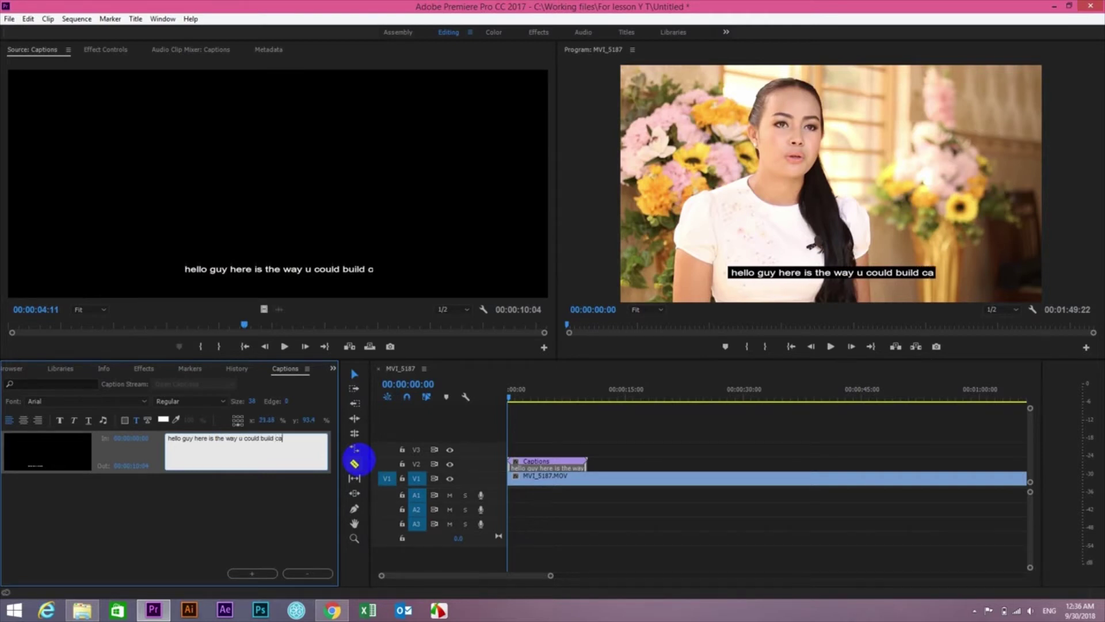
text(ptio )
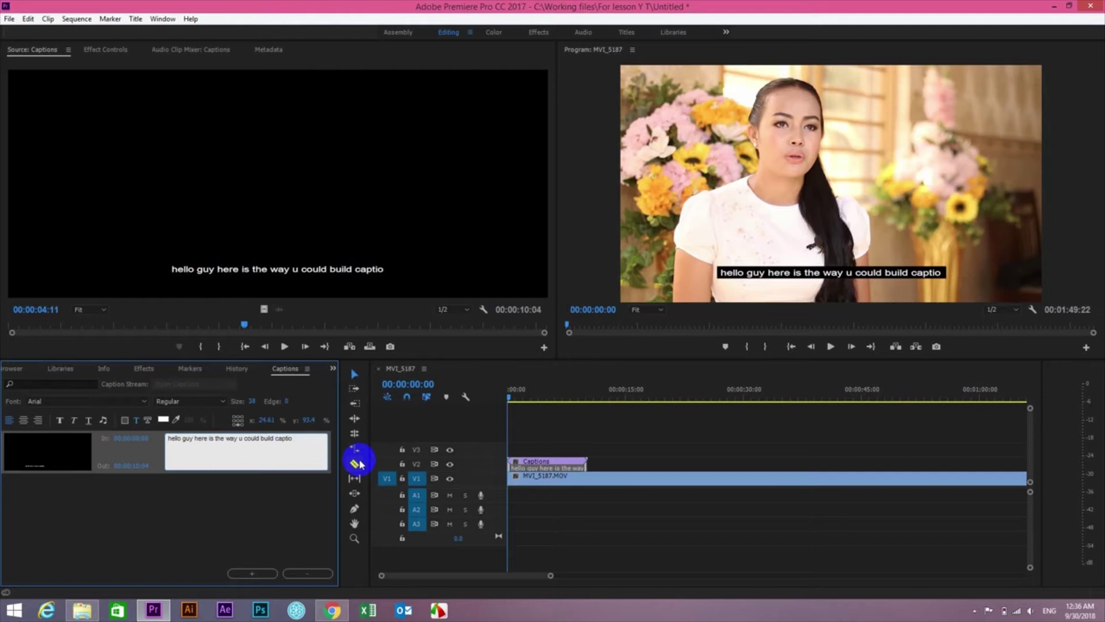
text(n on you vedio)
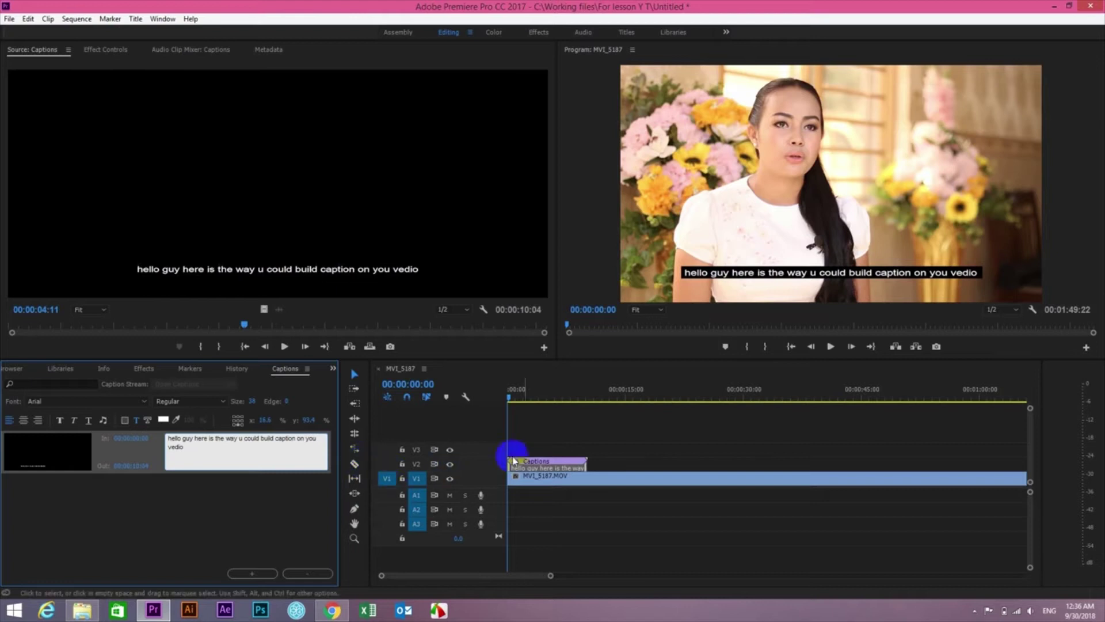
Step: Add a second caption block after the first and extend the captions clip and the new block to about 19 seconds
click(583, 465)
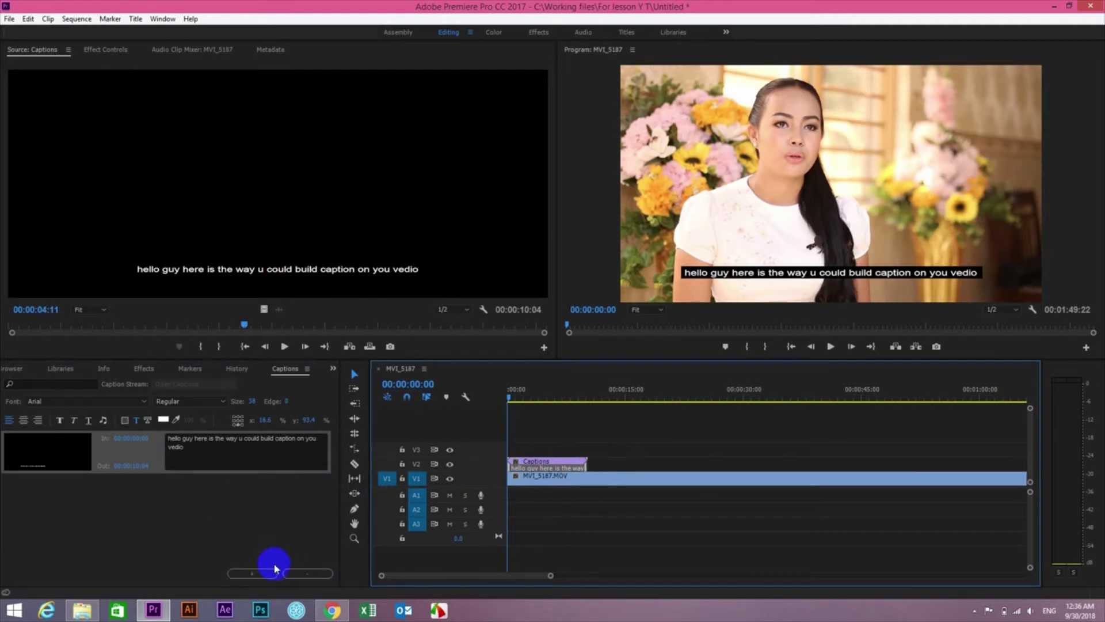
drag(508, 390, 588, 397)
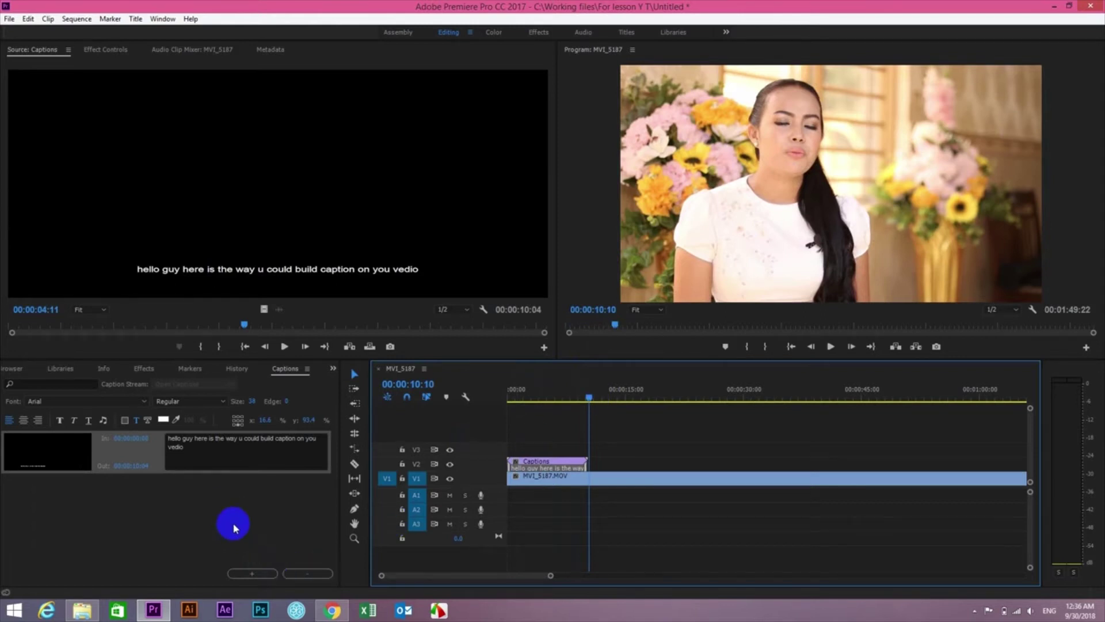
click(251, 574)
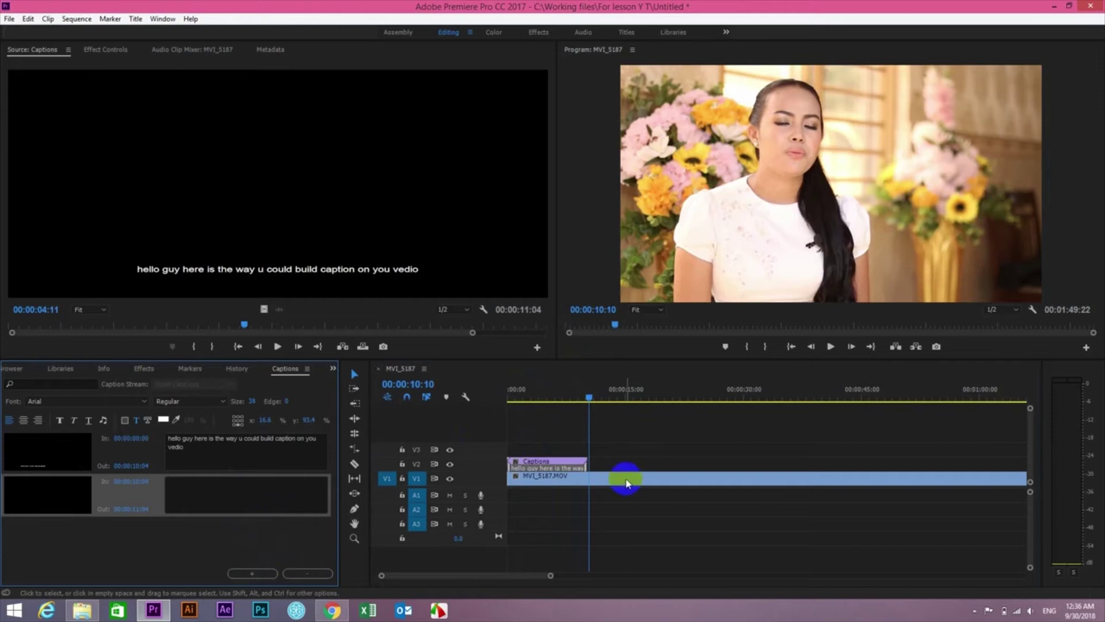
drag(580, 463, 626, 463)
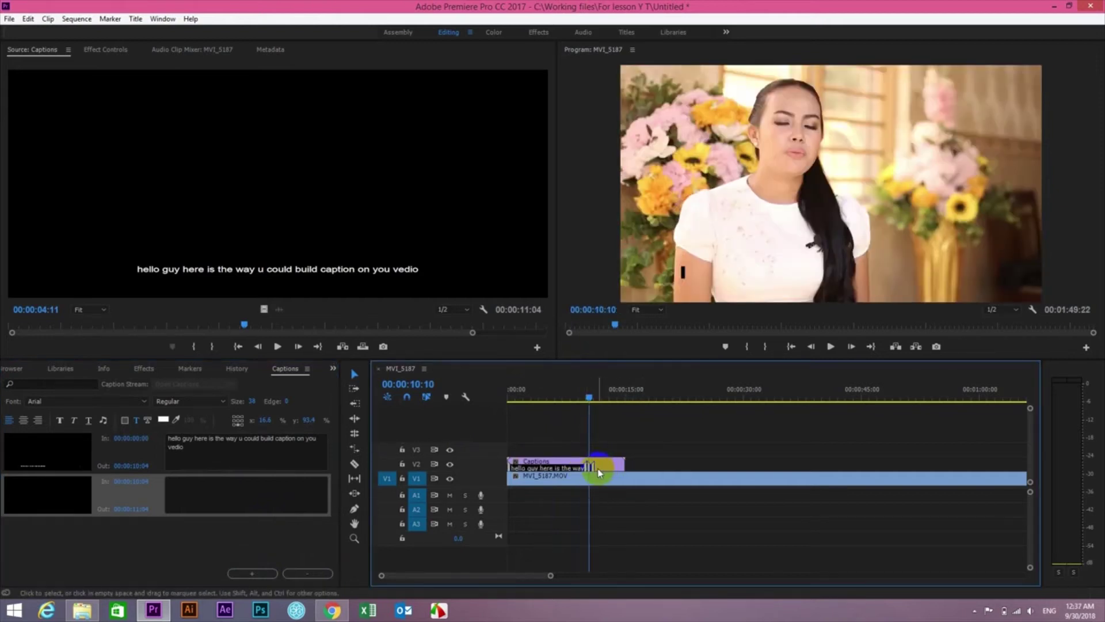
drag(590, 465, 659, 464)
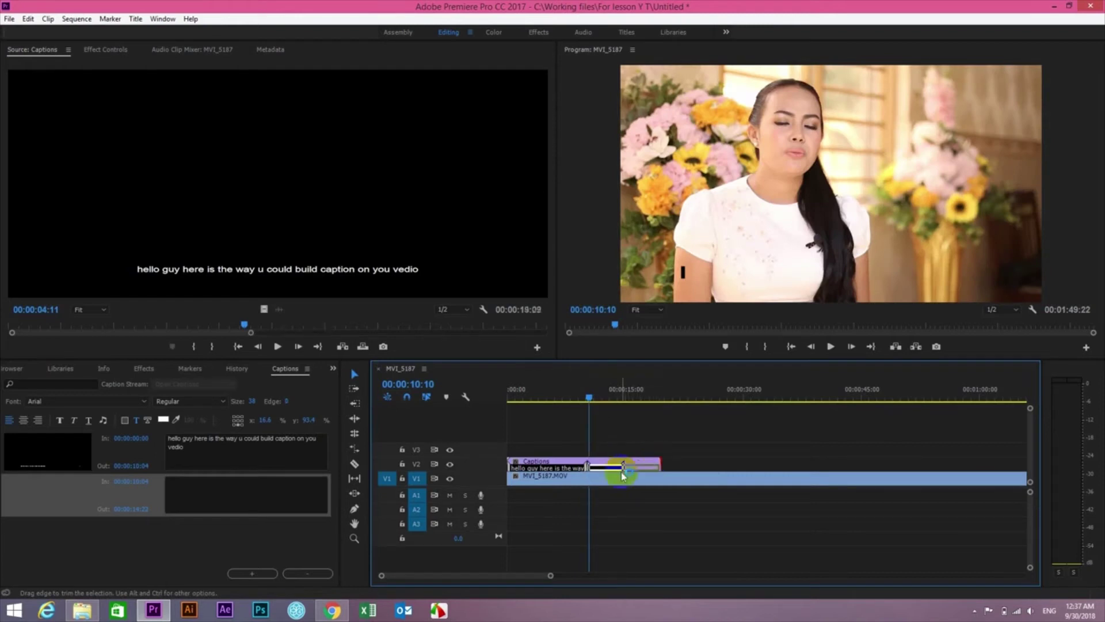
Step: Enter "And here is the other section that you able to add" as the text of the second caption block
click(260, 479)
click(206, 495)
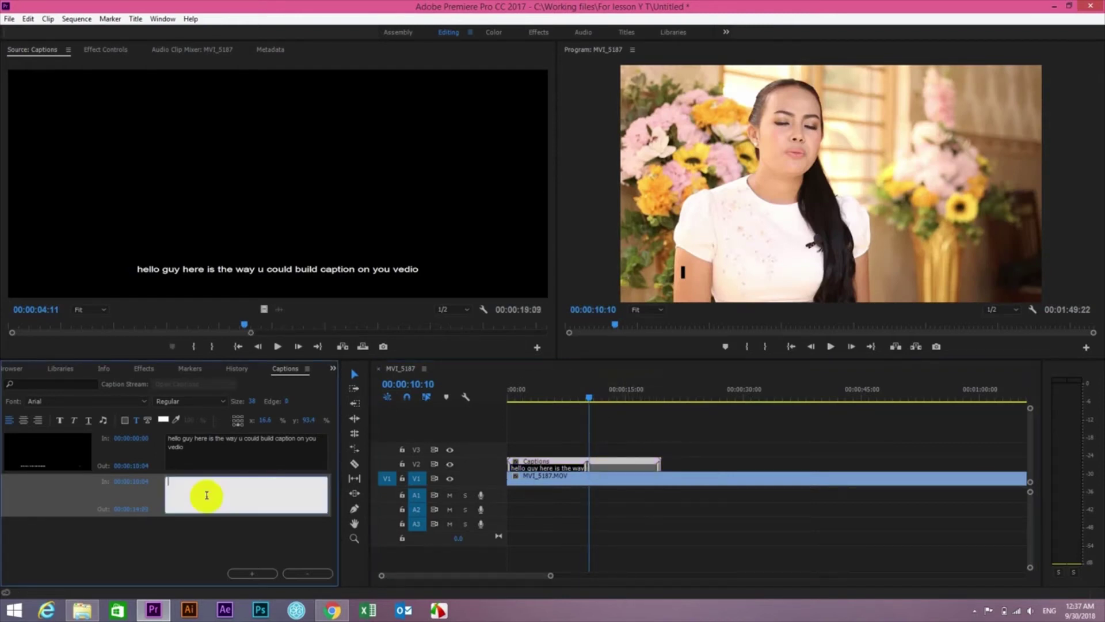
text(and)
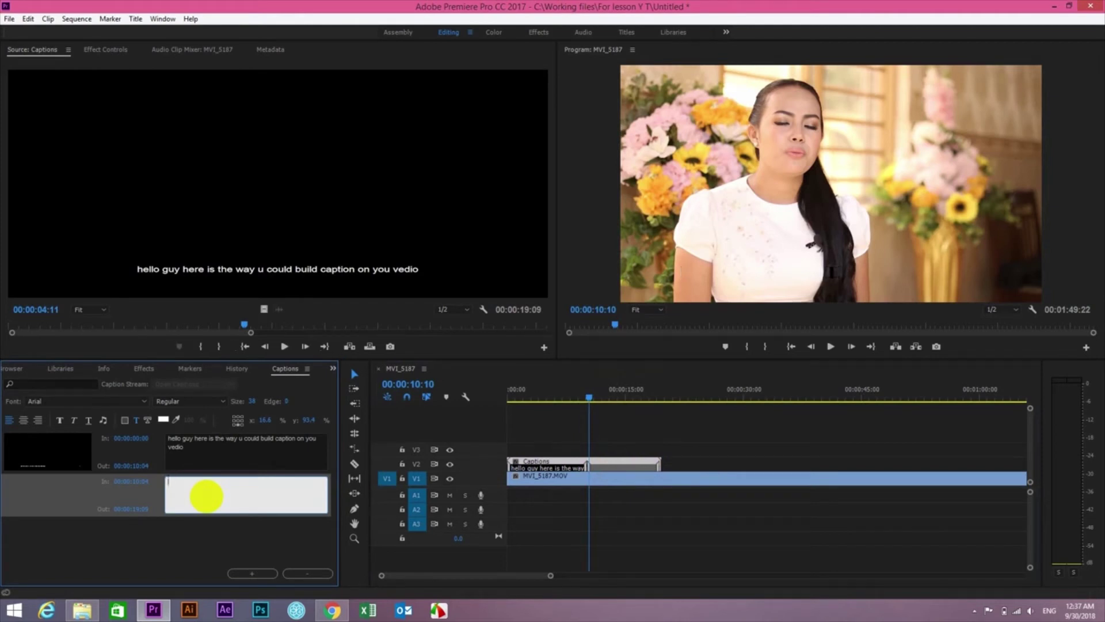
key(BackSpace)
key(BackSpace)
key(BackSpace)
text(And here is t)
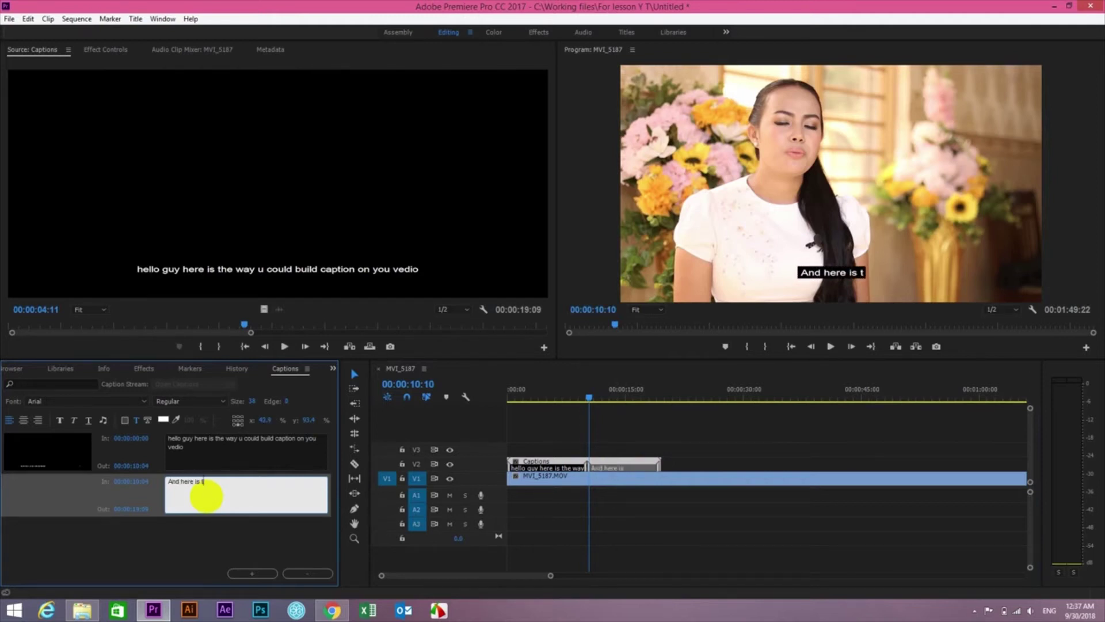
text(he )
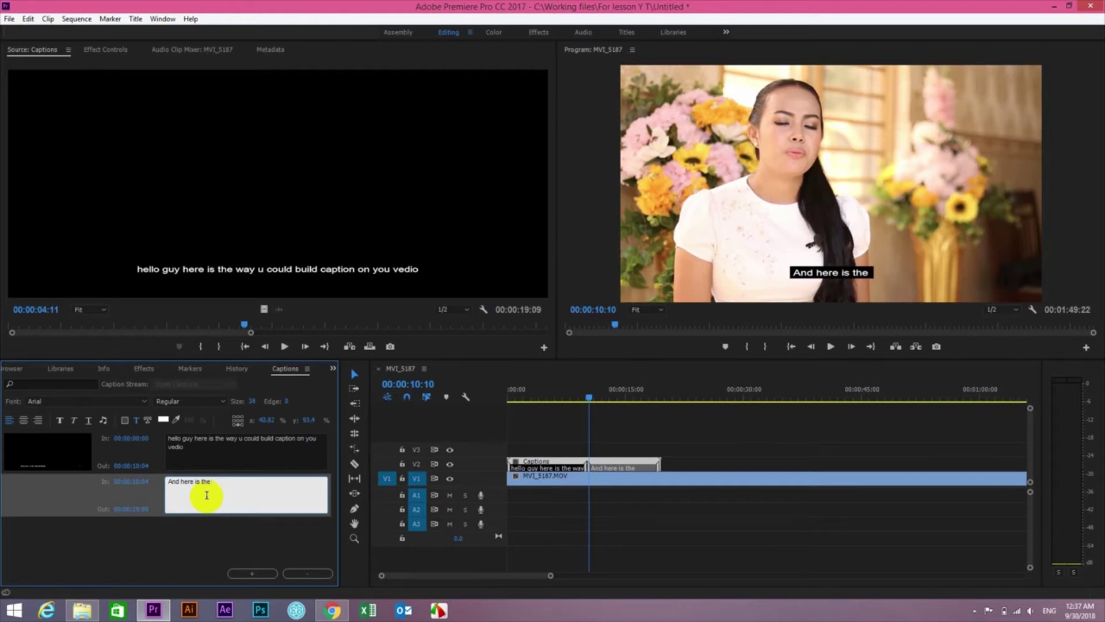
text(ot)
key(BackSpace)
key(BackSpace)
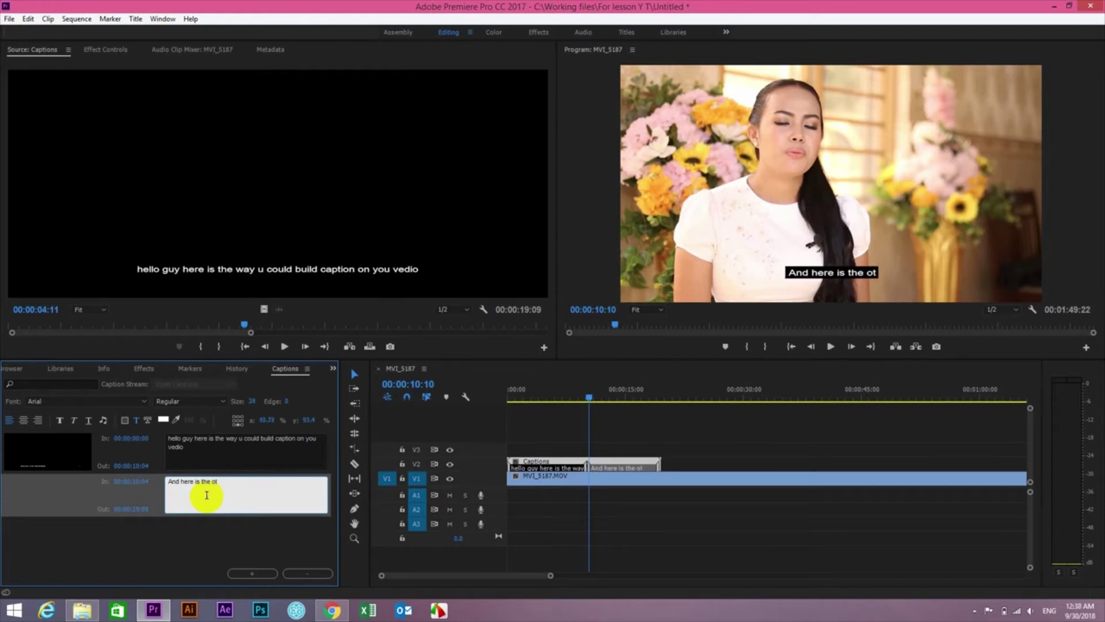
text(othe)
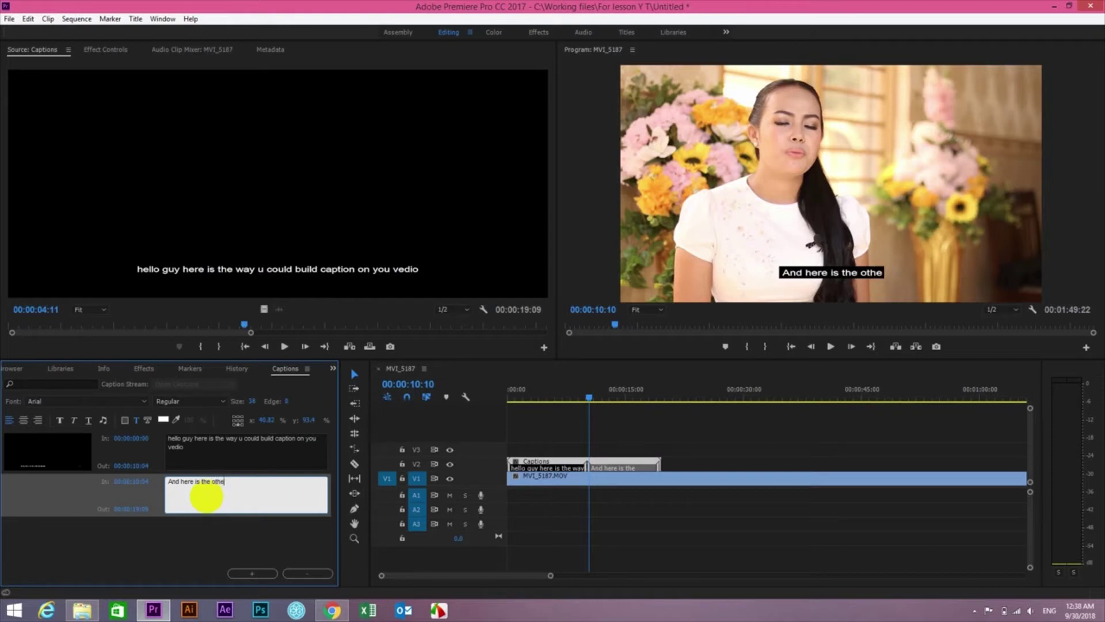
text(r sect)
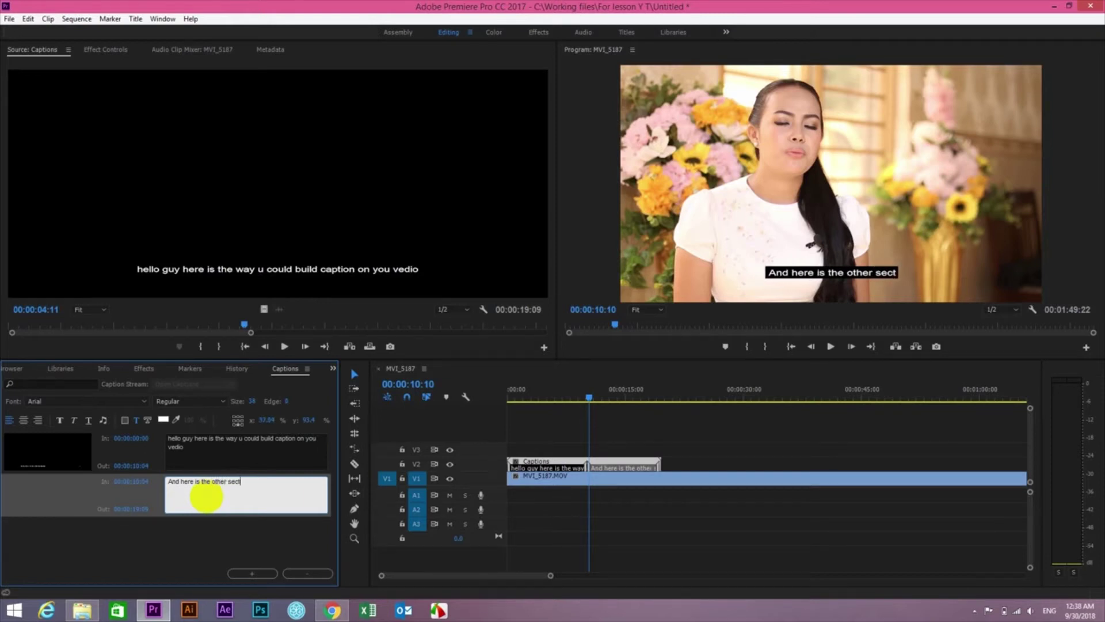
text(ion t)
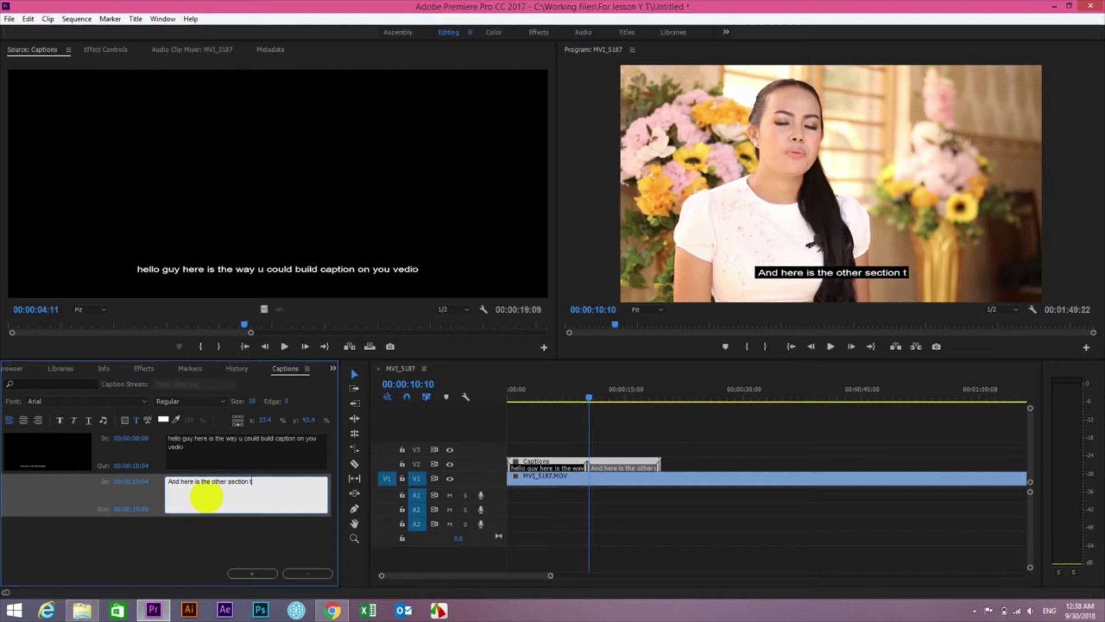
text(hat you )
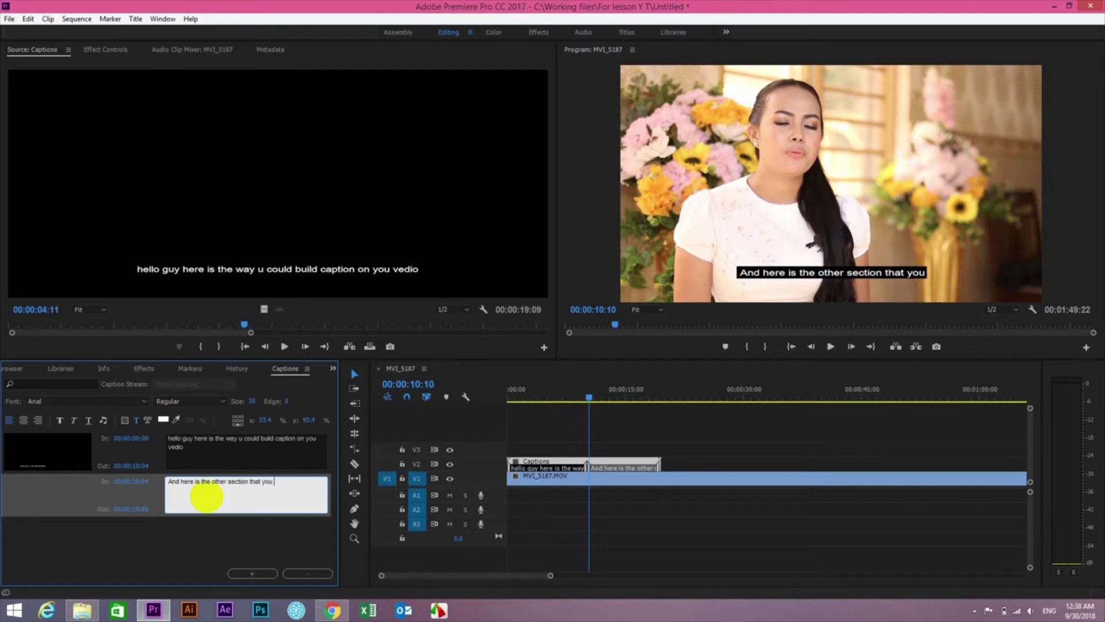
text(a le)
key(BackSpace)
key(BackSpace)
key(BackSpace)
key(BackSpace)
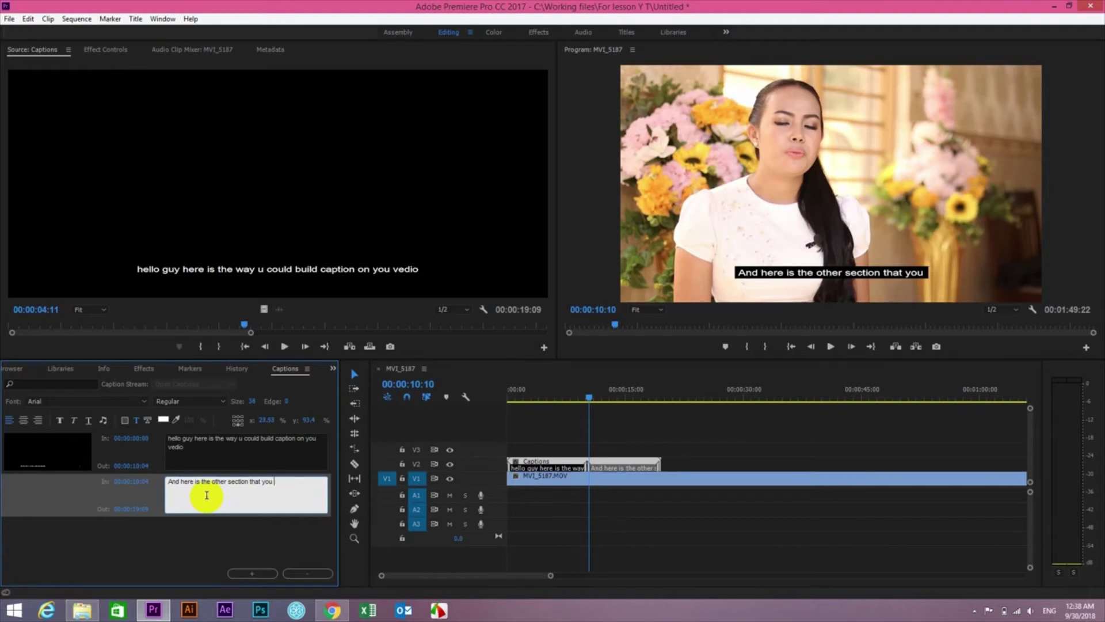
text(ab)
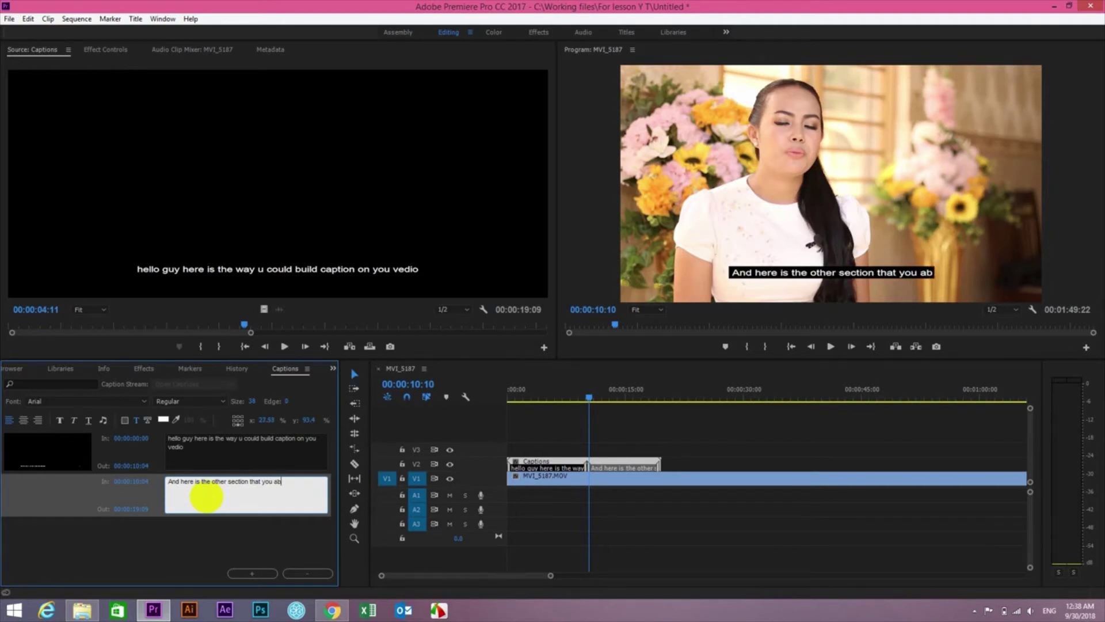
text(le to add)
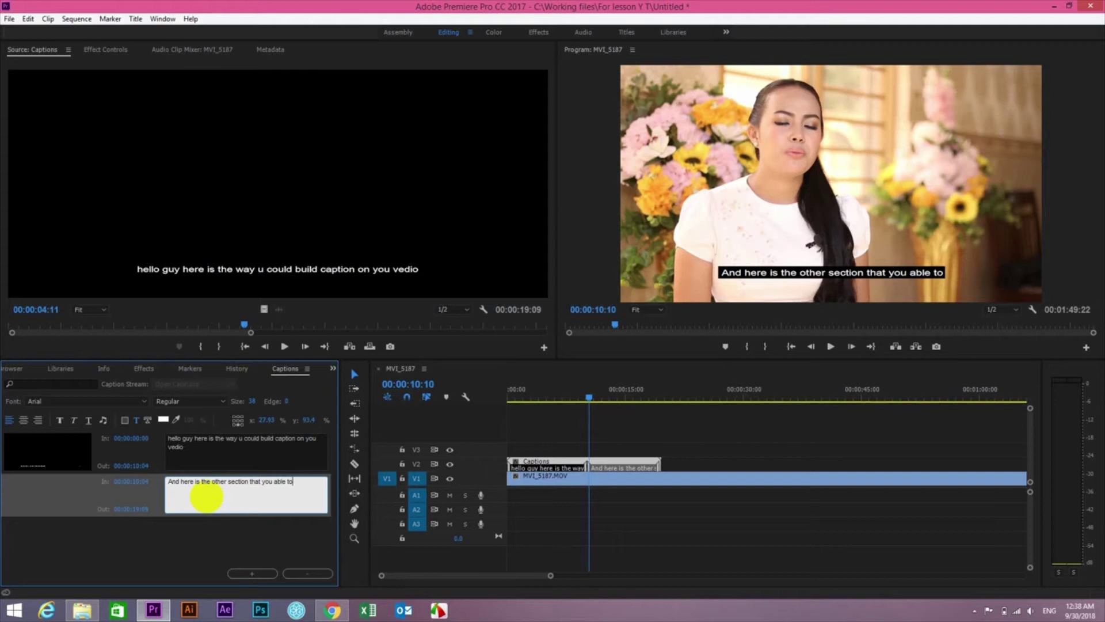
key(BackSpace)
key(BackSpace)
key(BackSpace)
key(BackSpace)
text(a)
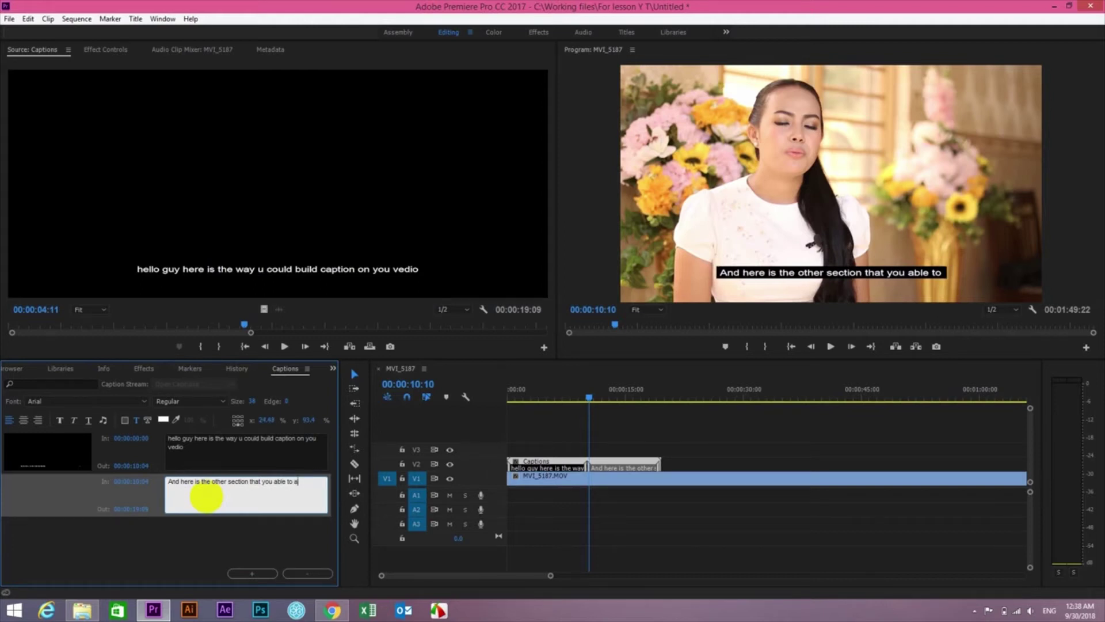
text(dd)
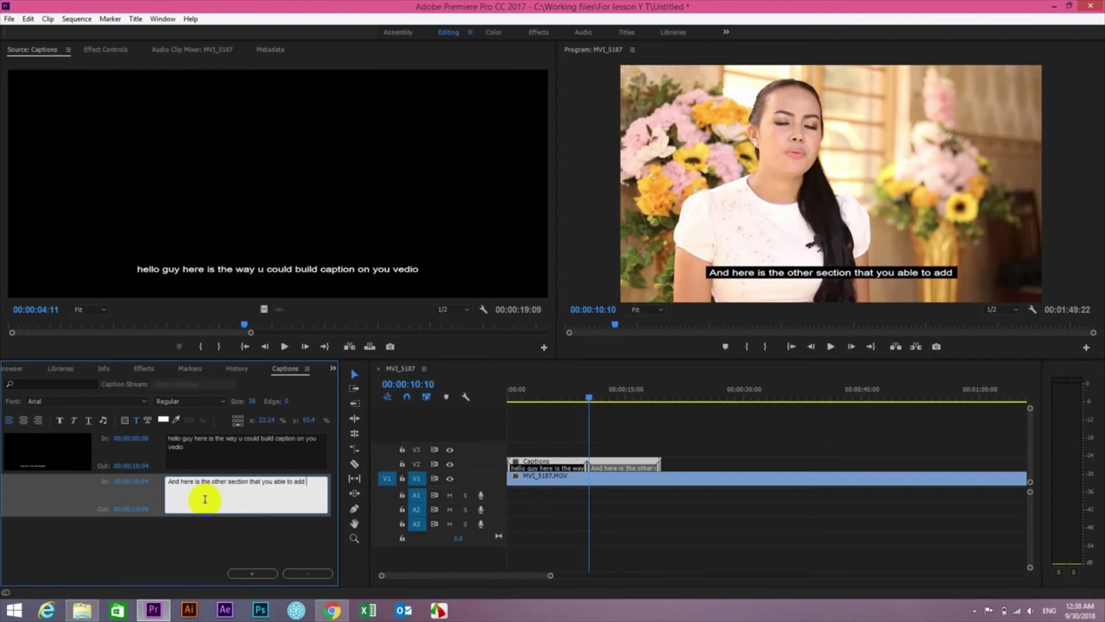
click(195, 530)
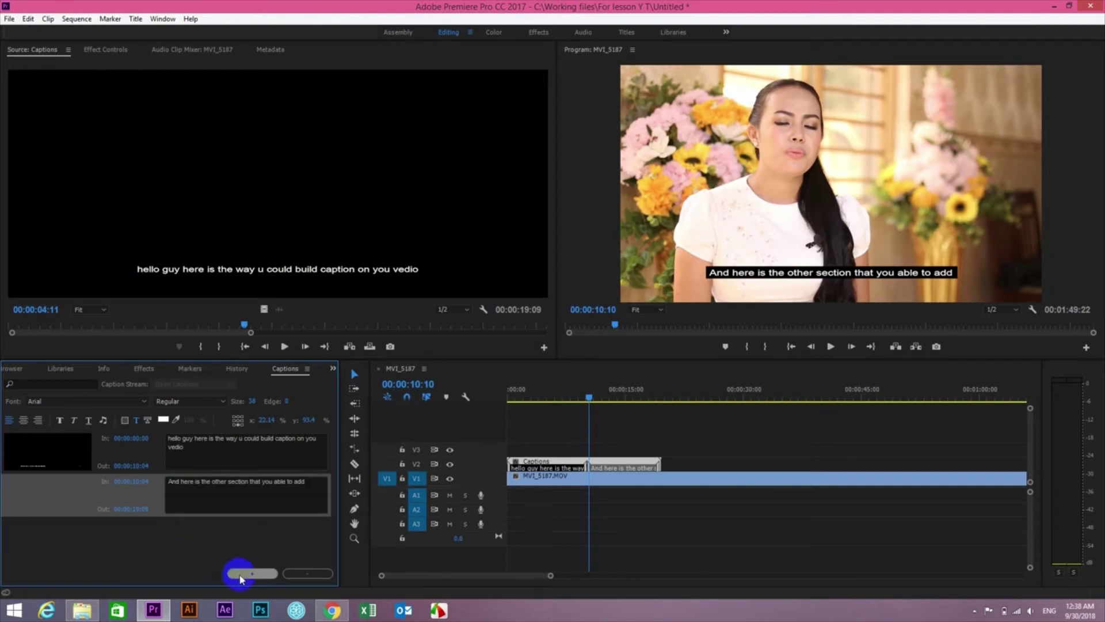
Step: Move the playhead to 00:00:19:20 and adjust the second caption block's end to 00:00:19:12
drag(589, 397, 662, 400)
click(666, 465)
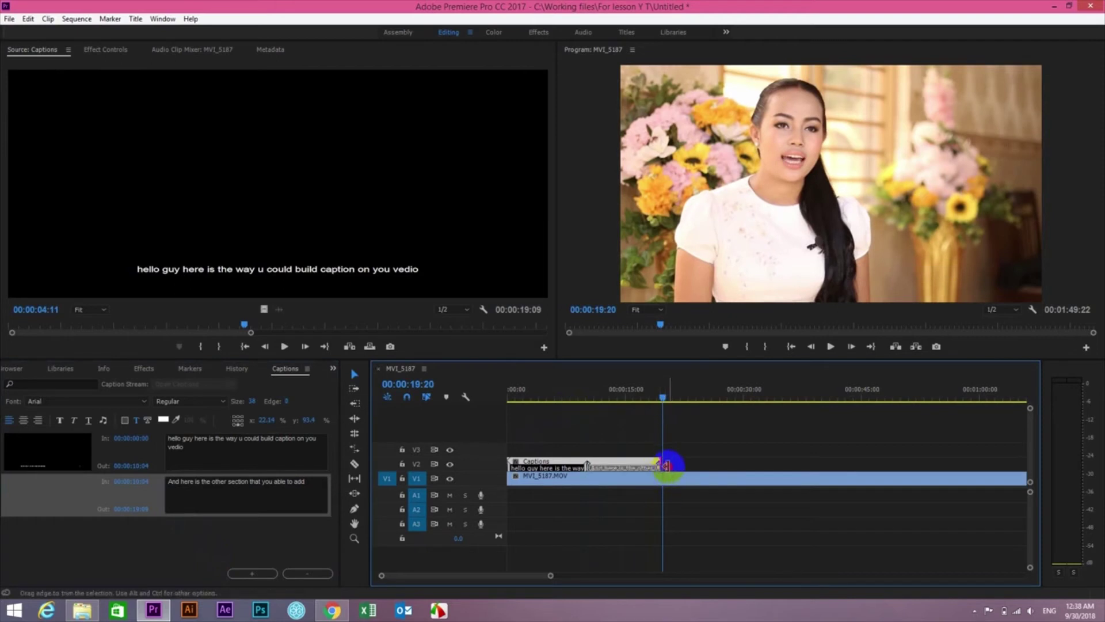
drag(667, 465, 662, 464)
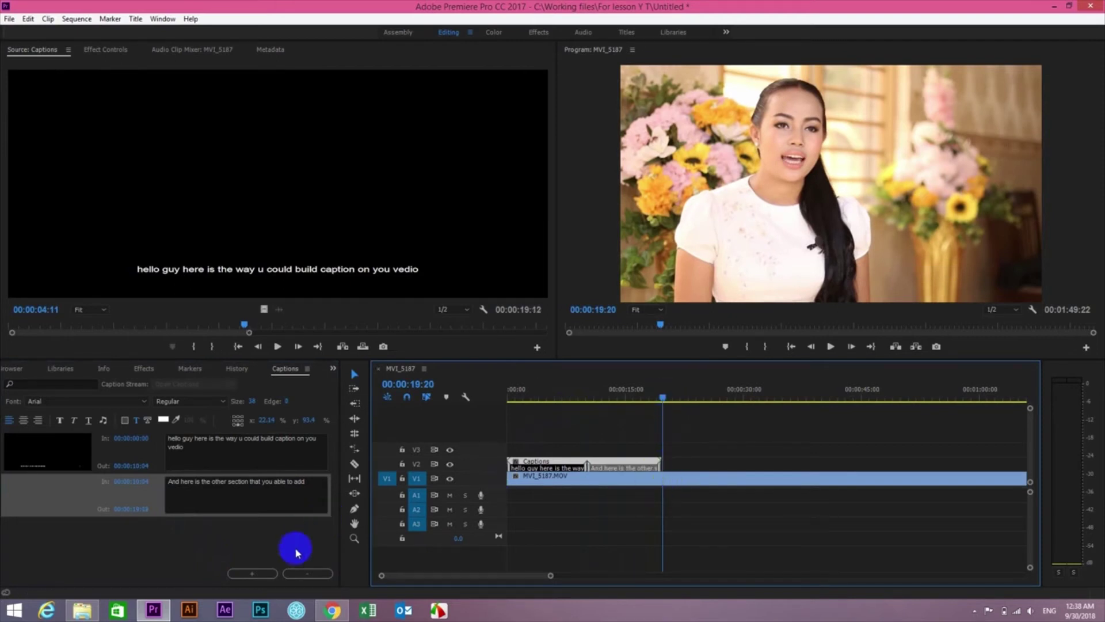
Step: Add a third caption block with the text "I mean you can add text how ever much you want"
click(254, 574)
click(250, 541)
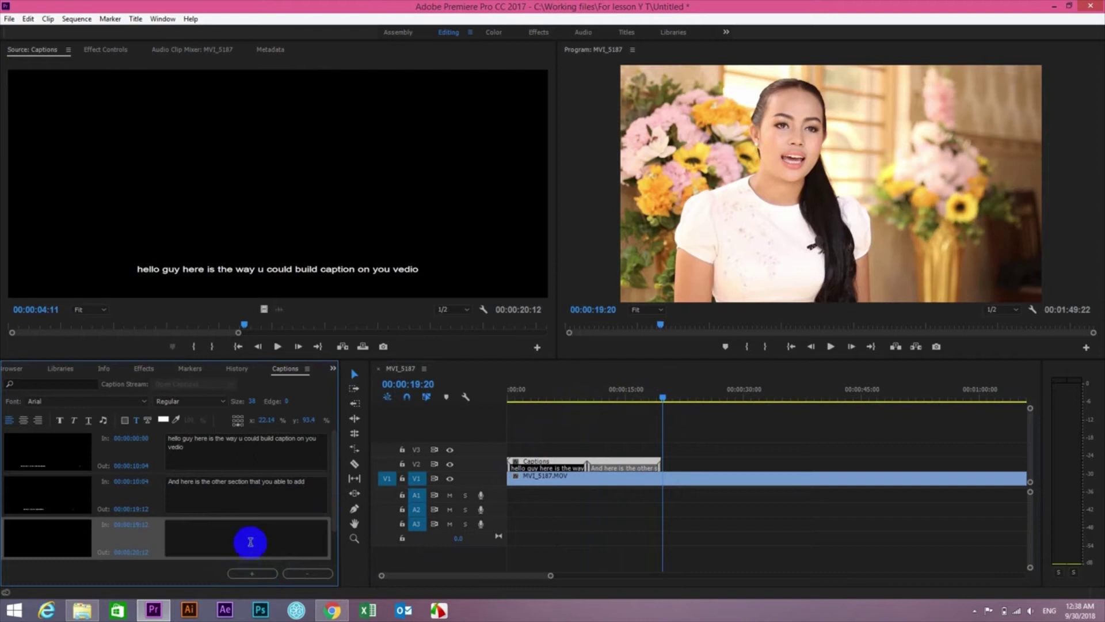
click(250, 539)
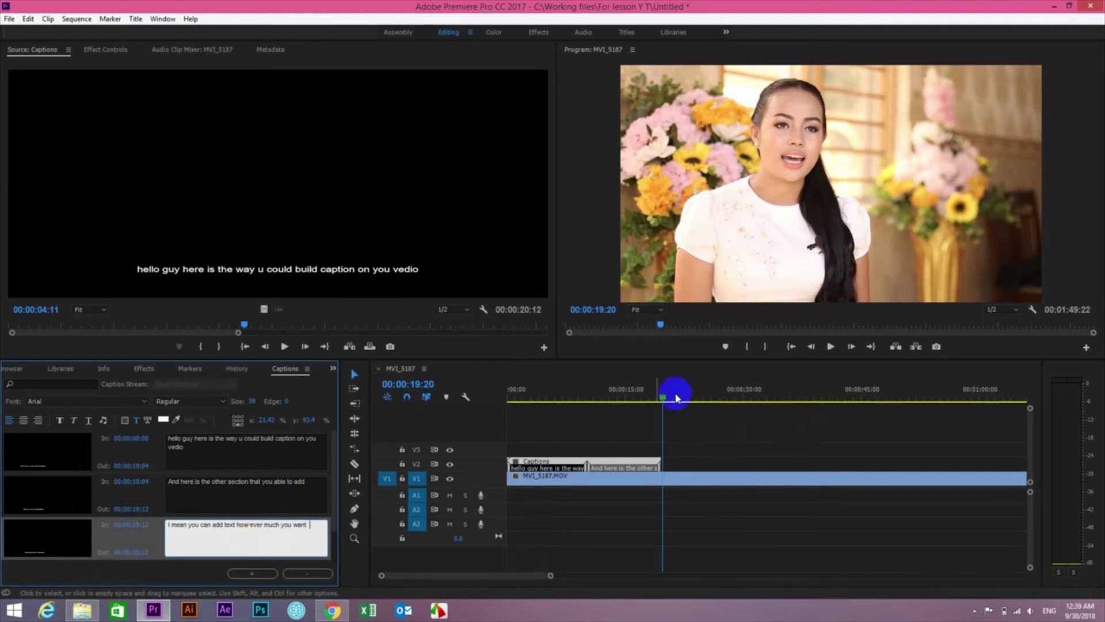
Step: Extend the captions clip to about 31 seconds and the third caption block's end to 00:00:29:09
drag(660, 396, 718, 397)
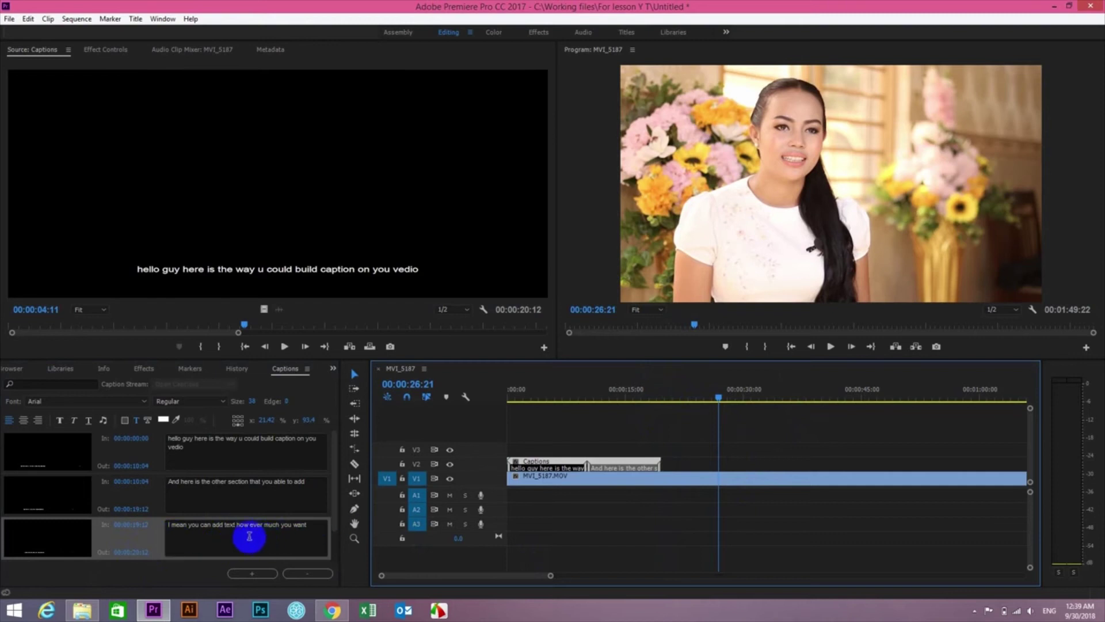
click(141, 539)
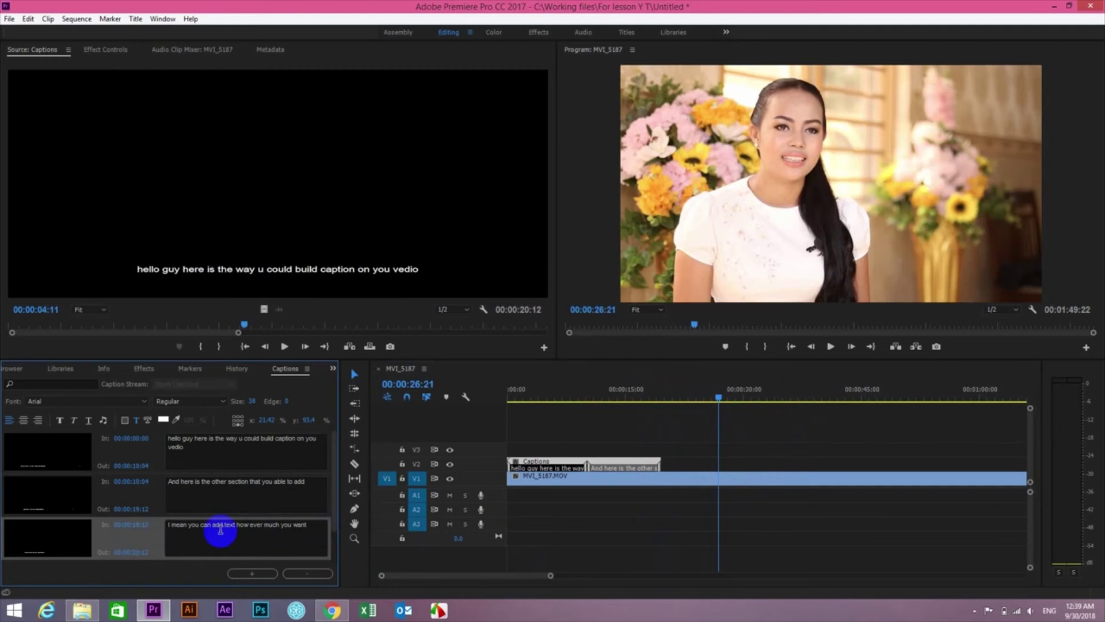
drag(660, 463, 740, 459)
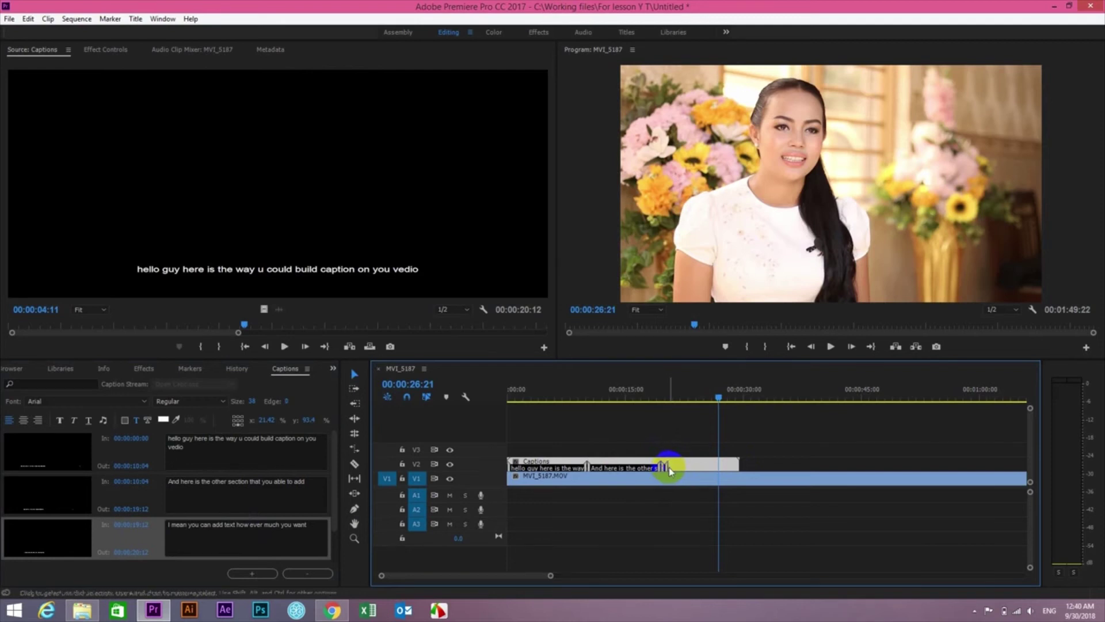
drag(664, 466, 751, 466)
Step: Play the sequence from near its start and scrub to about 23 seconds to check the three captions
drag(723, 398, 514, 424)
click(831, 347)
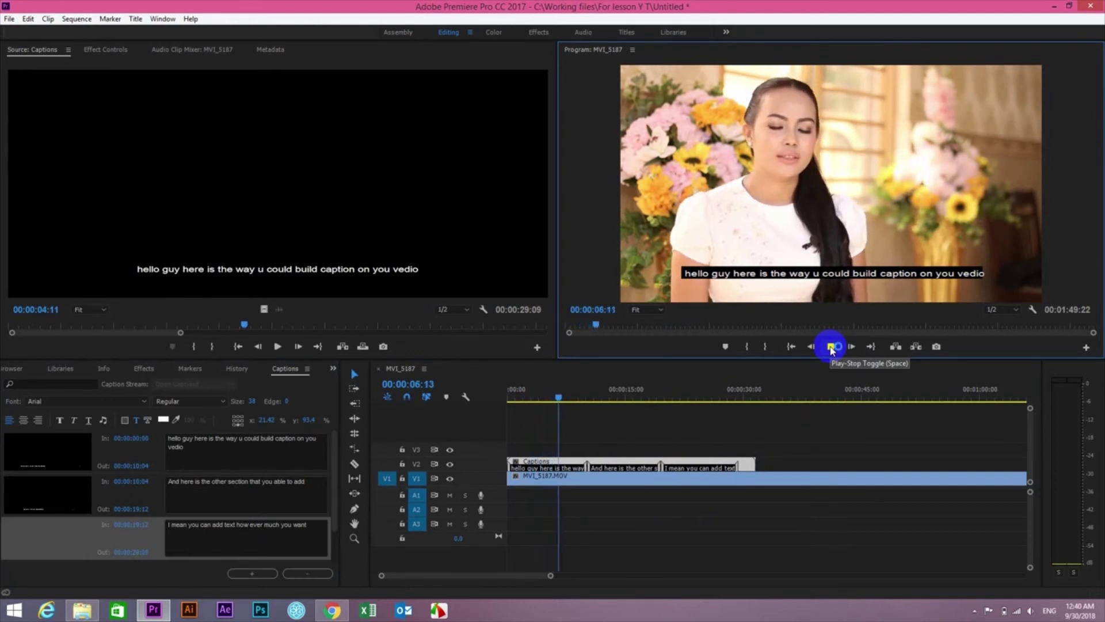
drag(572, 397, 689, 400)
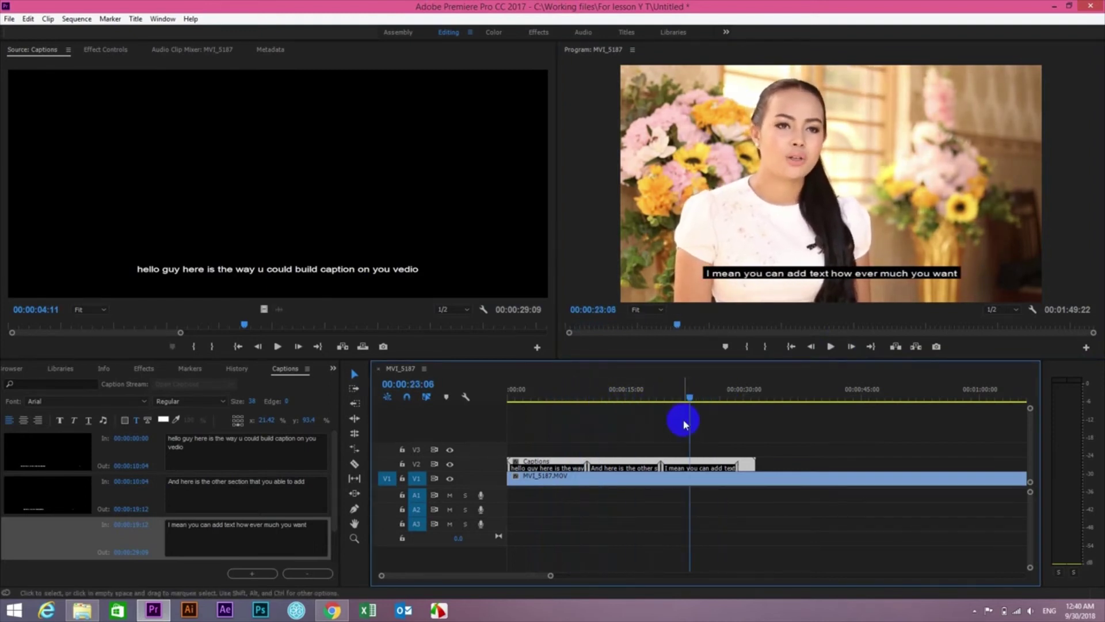
Step: Trim the third caption block's start to about 21 seconds, leaving a gap after the second, and return the playhead to about 12 seconds
drag(667, 465, 681, 466)
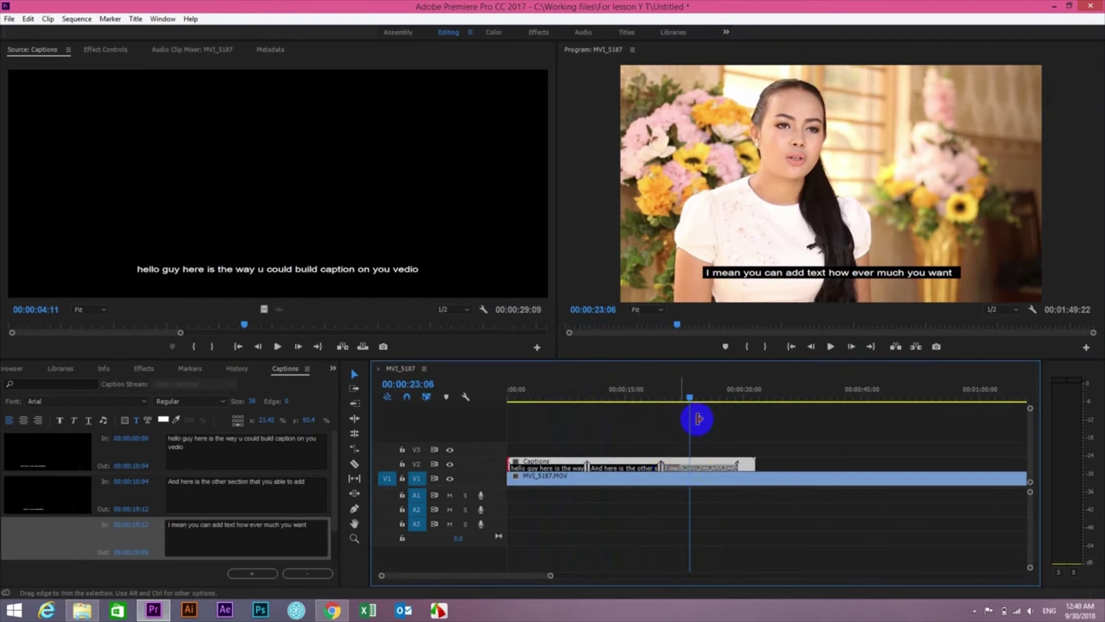
click(695, 398)
drag(695, 397, 603, 400)
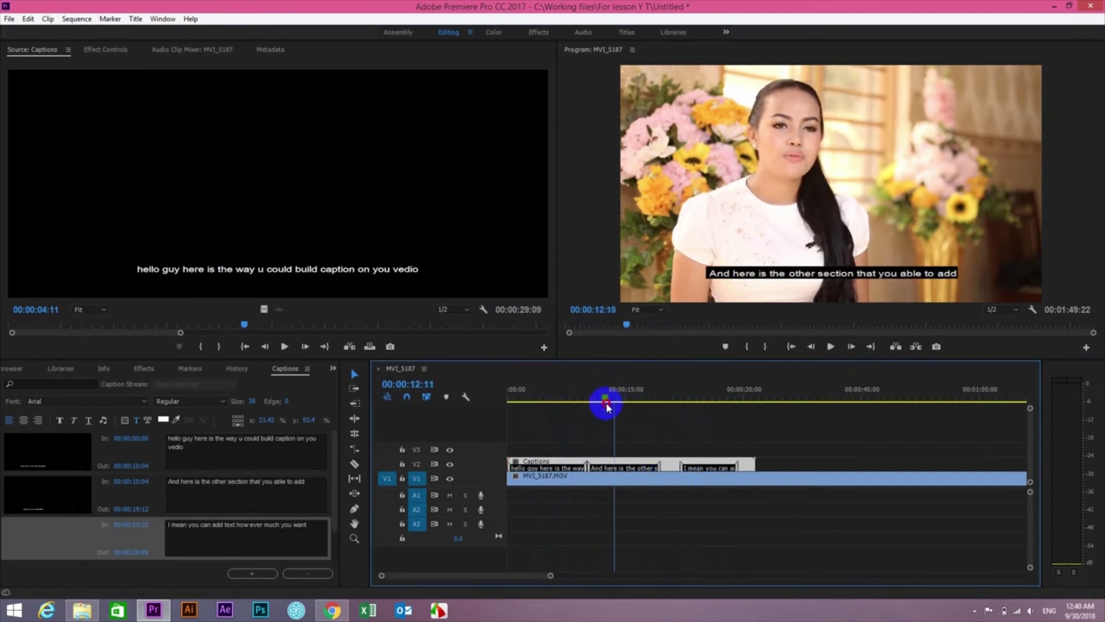
Step: Shorten the first caption block to end at 00:00:06:23 and make the second run from 00:00:08:22 to 00:00:14:17
click(584, 464)
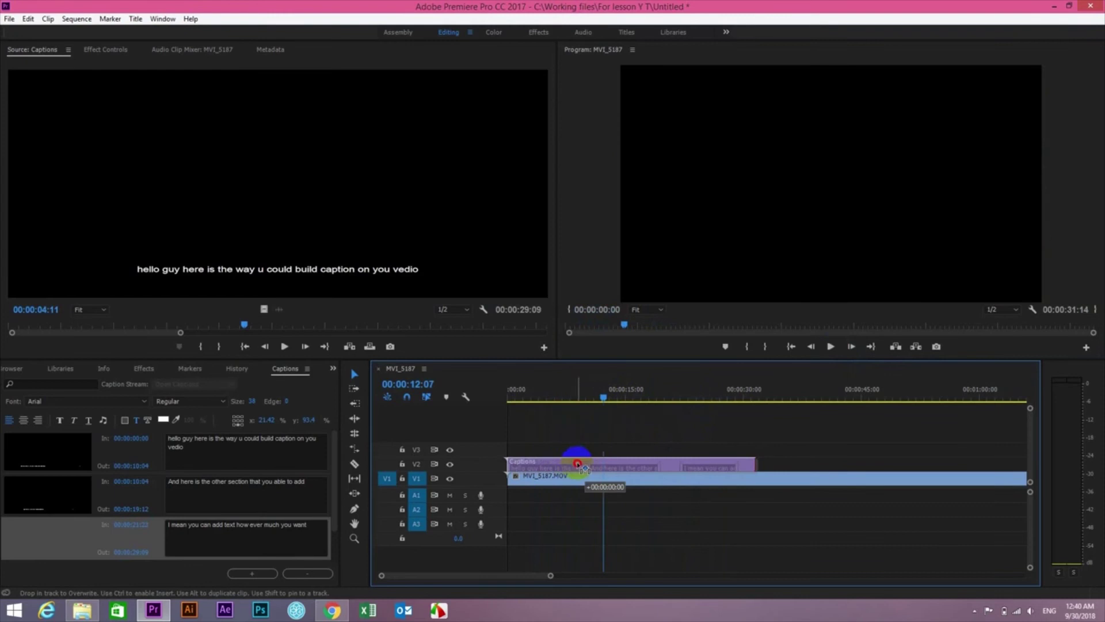
drag(585, 464, 562, 464)
click(598, 466)
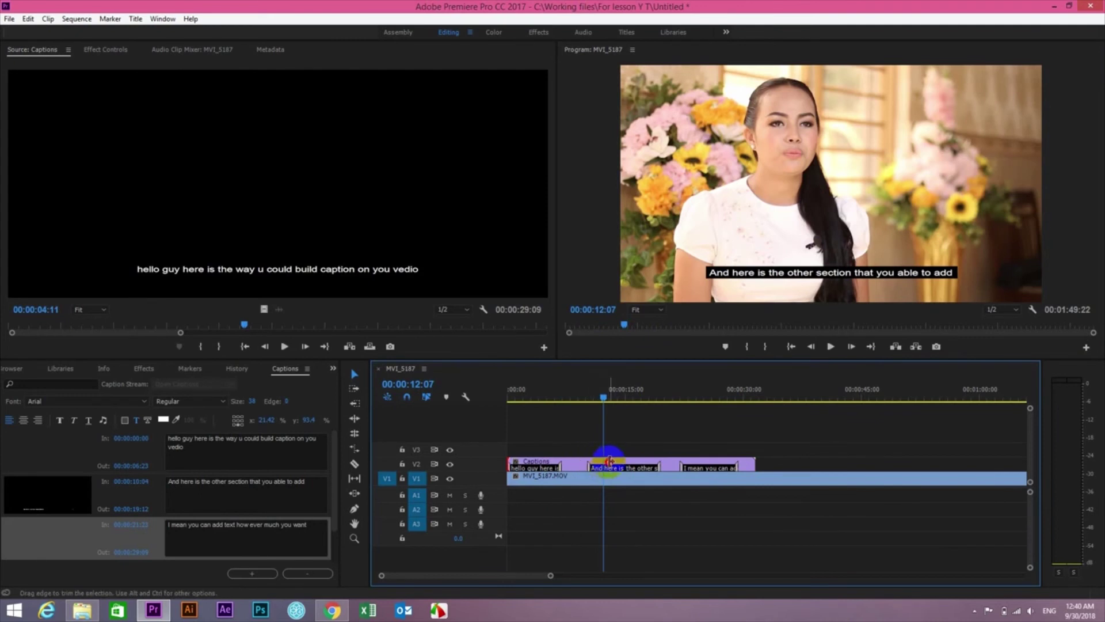
mouse_move(590, 467)
mouse_down()
mouse_move(619, 468)
mouse_move(585, 468)
mouse_up()
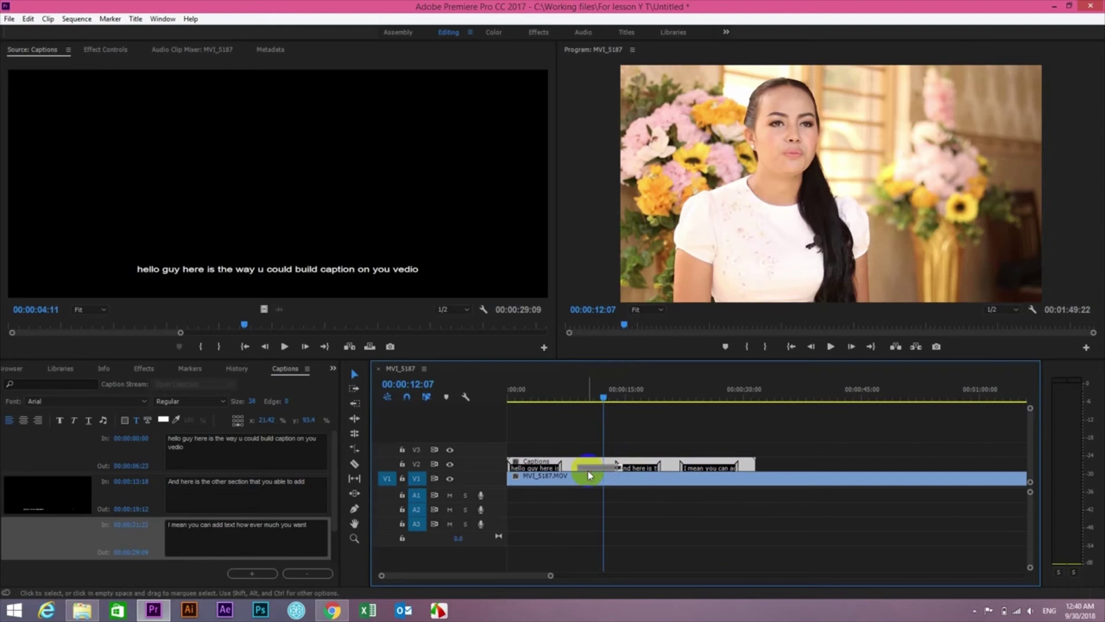
Step: Play the sequence from about 3 seconds to check the timing of the first two captions
drag(602, 396, 534, 397)
click(831, 346)
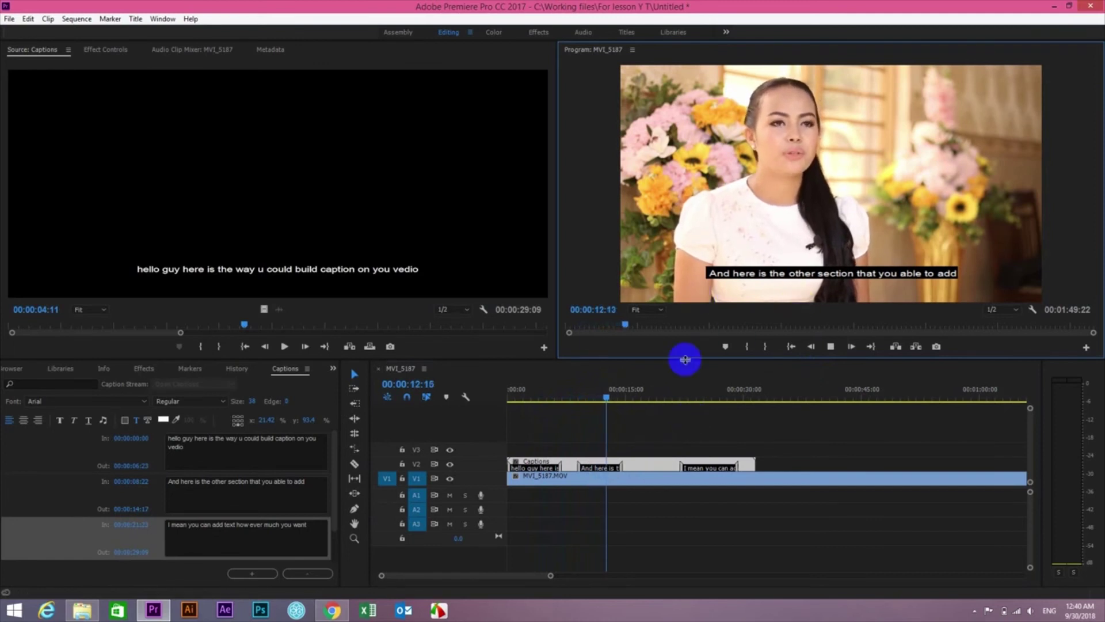
Step: Move the third caption block earlier so it runs from 00:00:16:23 to 00:00:24:10
drag(619, 400, 646, 397)
click(697, 475)
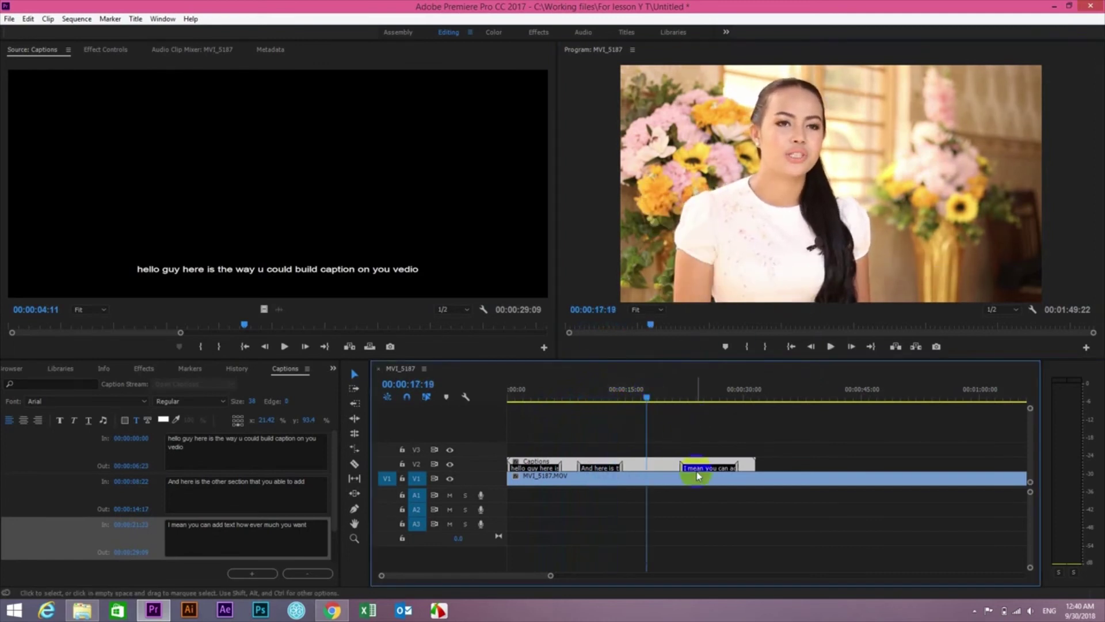
drag(693, 471, 658, 475)
Step: Add a fourth caption block with the text "you can play arouund it like the way i just did on the vedio thank you"
drag(634, 389, 708, 400)
click(260, 574)
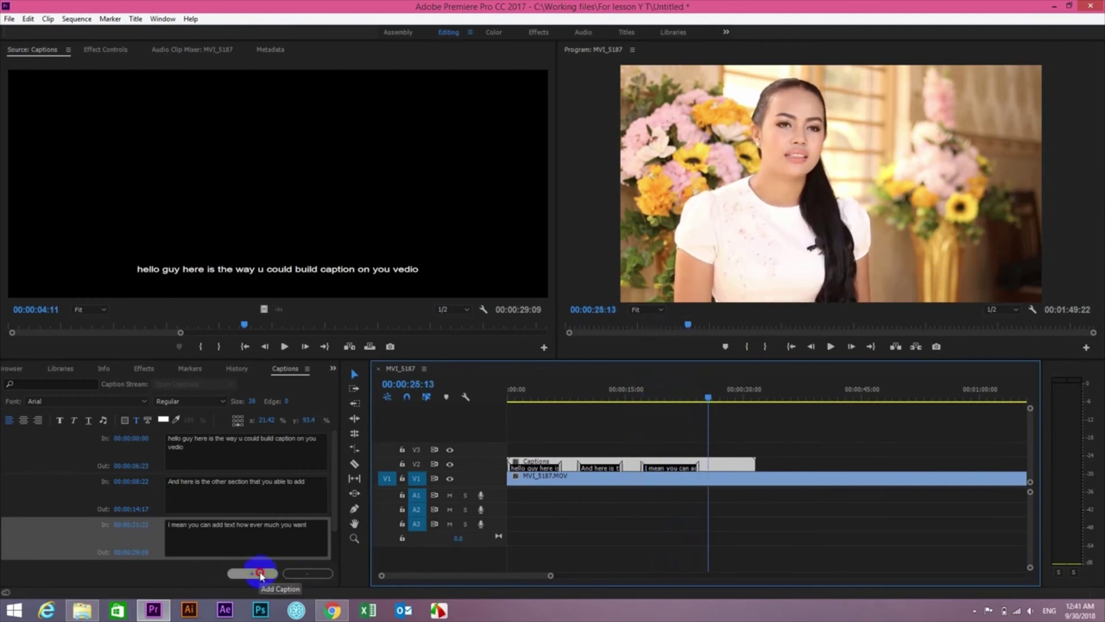
click(195, 540)
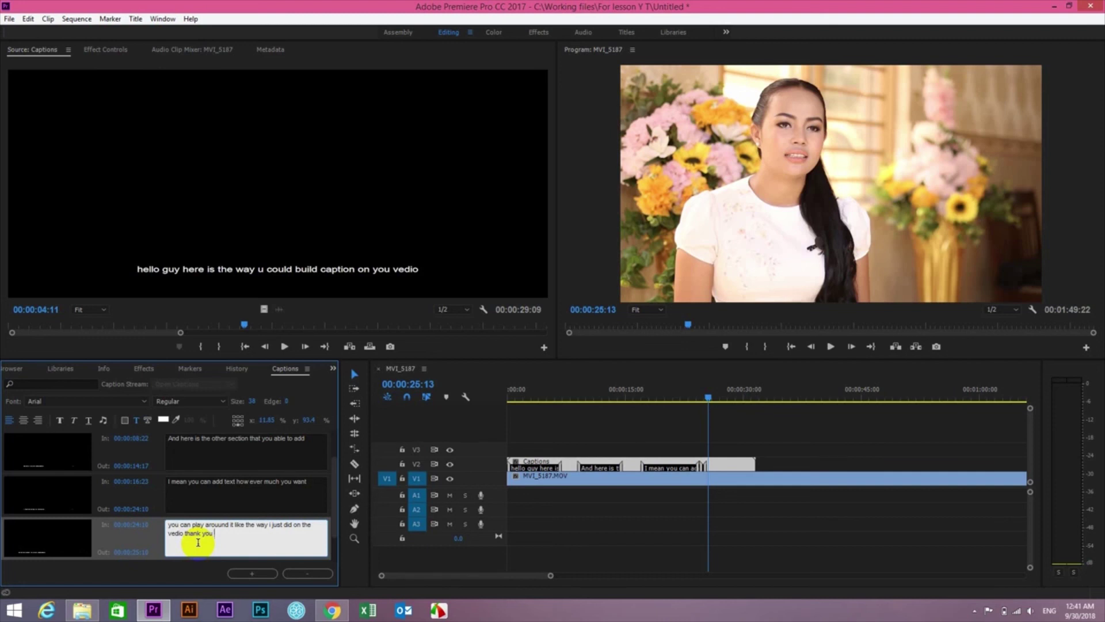
click(829, 454)
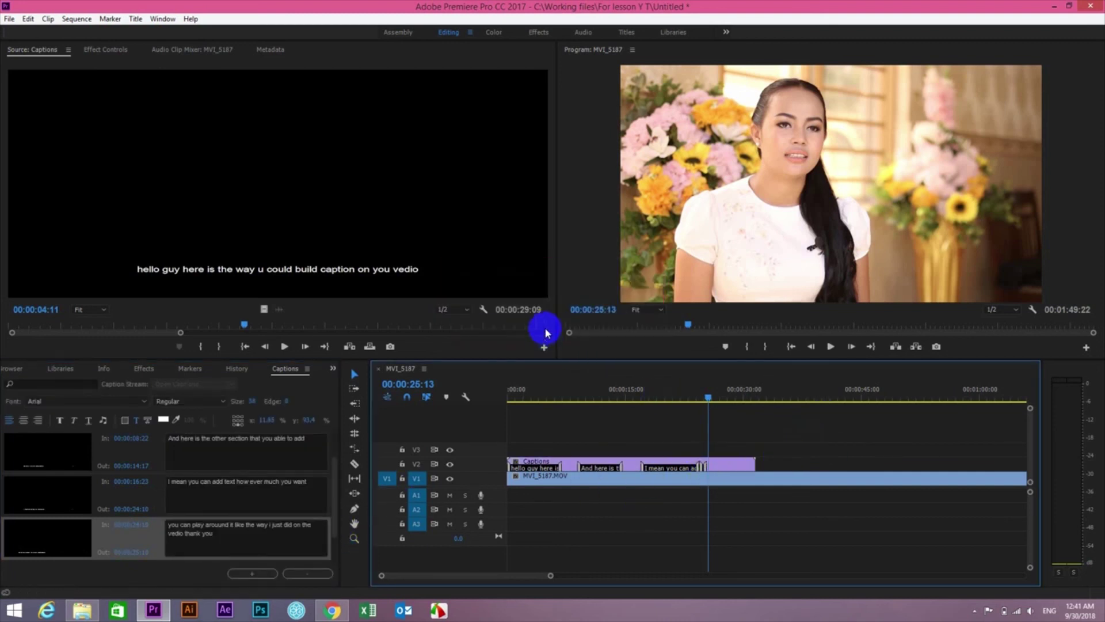
click(208, 544)
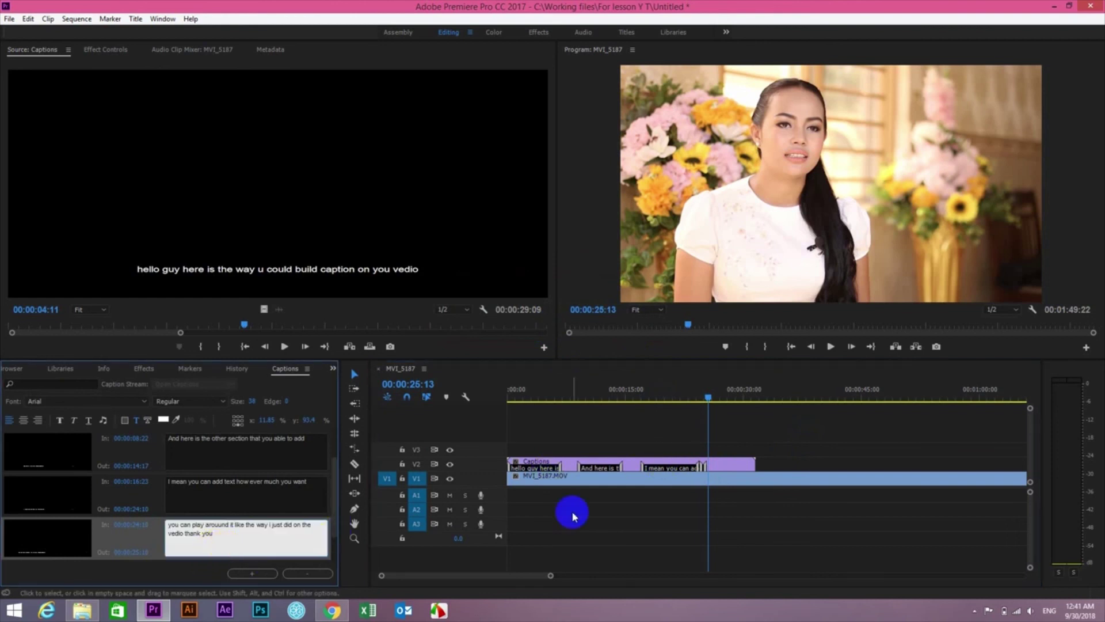
Step: Extend the fourth caption block so it ends at 00:00:31:10
click(711, 464)
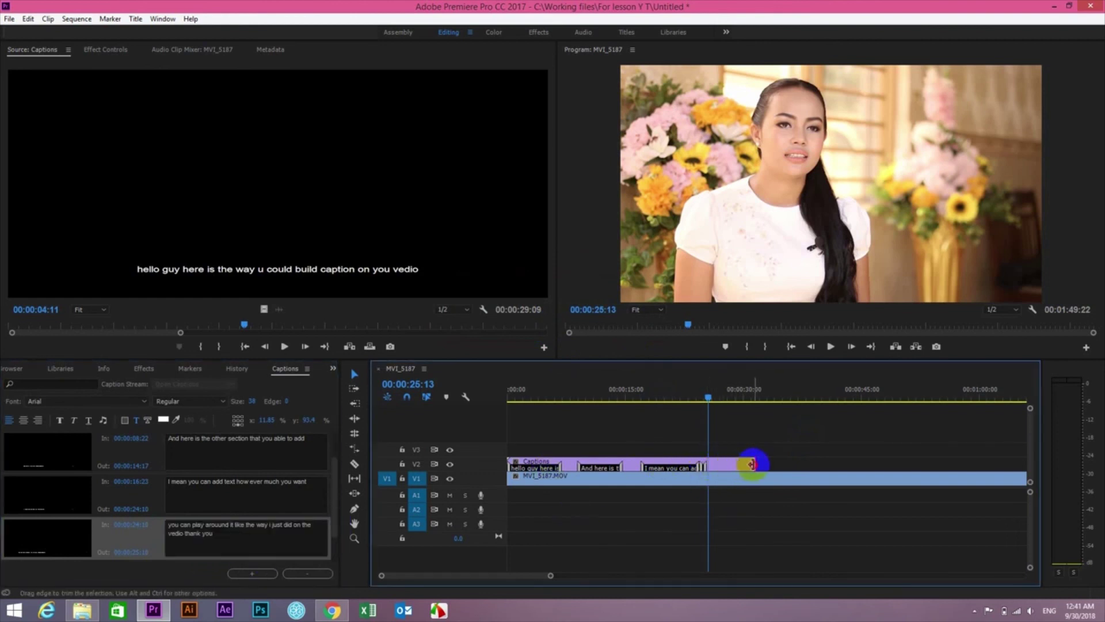
drag(704, 467, 755, 464)
Step: Play the sequence from about 23 seconds to check the change from the third caption to the fourth
mouse_move(708, 403)
mouse_down()
mouse_move(745, 395)
mouse_move(690, 395)
mouse_up()
click(831, 346)
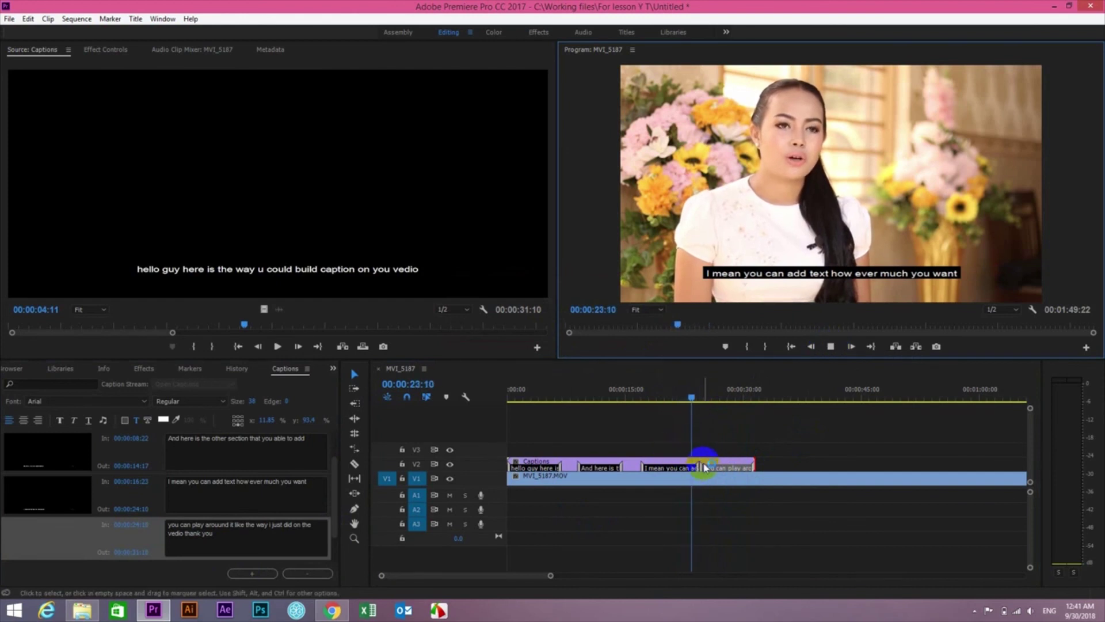
click(685, 459)
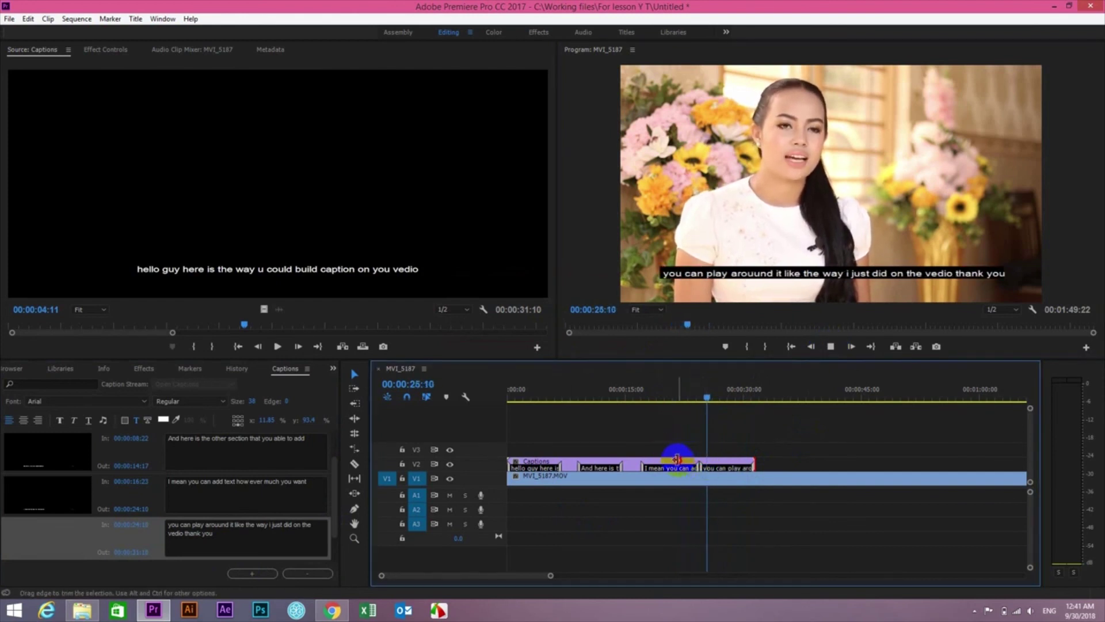
click(831, 346)
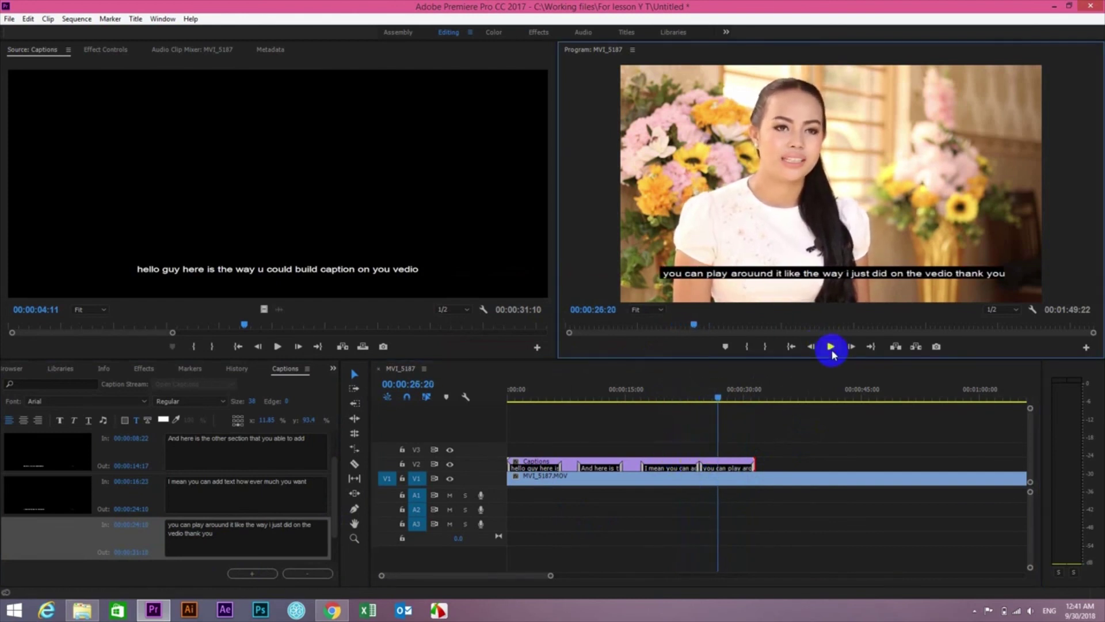
Step: Shorten the third caption block so it ends at 00:00:21:14
click(697, 462)
click(685, 466)
drag(677, 468, 678, 467)
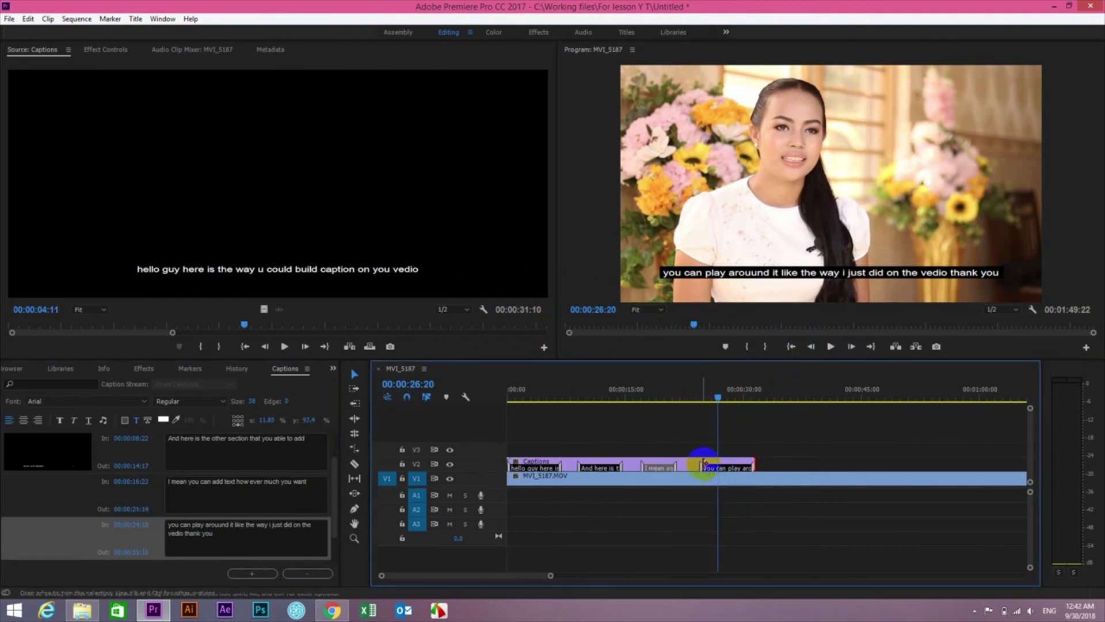
Step: Shorten the fourth caption block to end at 00:00:29:13 and move the second to run from 00:00:08:11 to 00:00:14:06
click(717, 461)
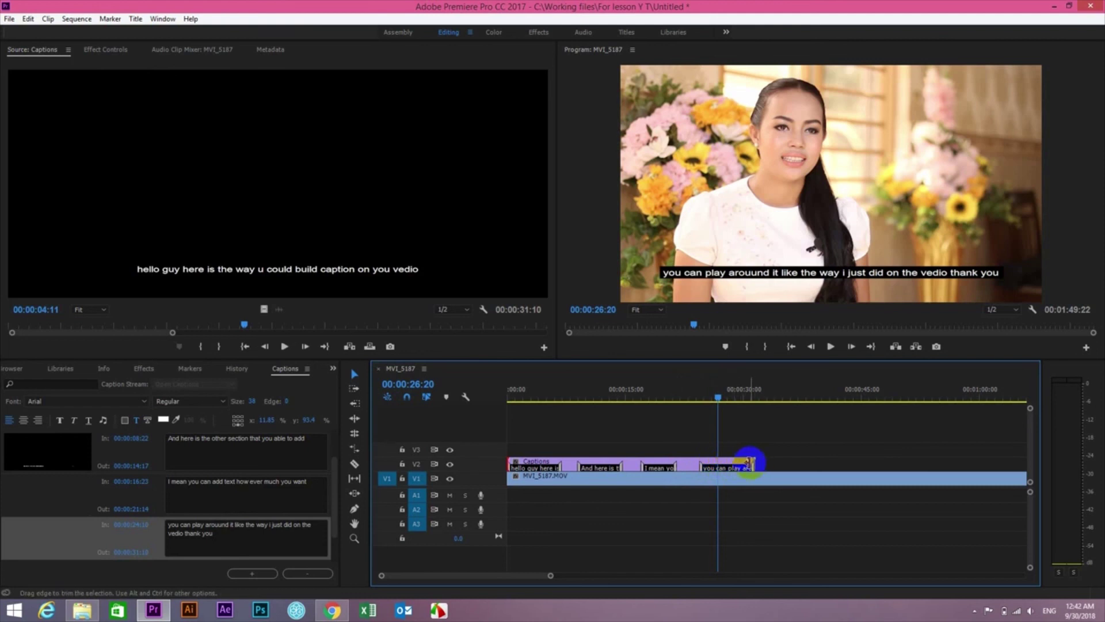
mouse_move(752, 463)
mouse_down()
mouse_move(763, 464)
mouse_move(743, 460)
mouse_up()
drag(565, 469, 641, 466)
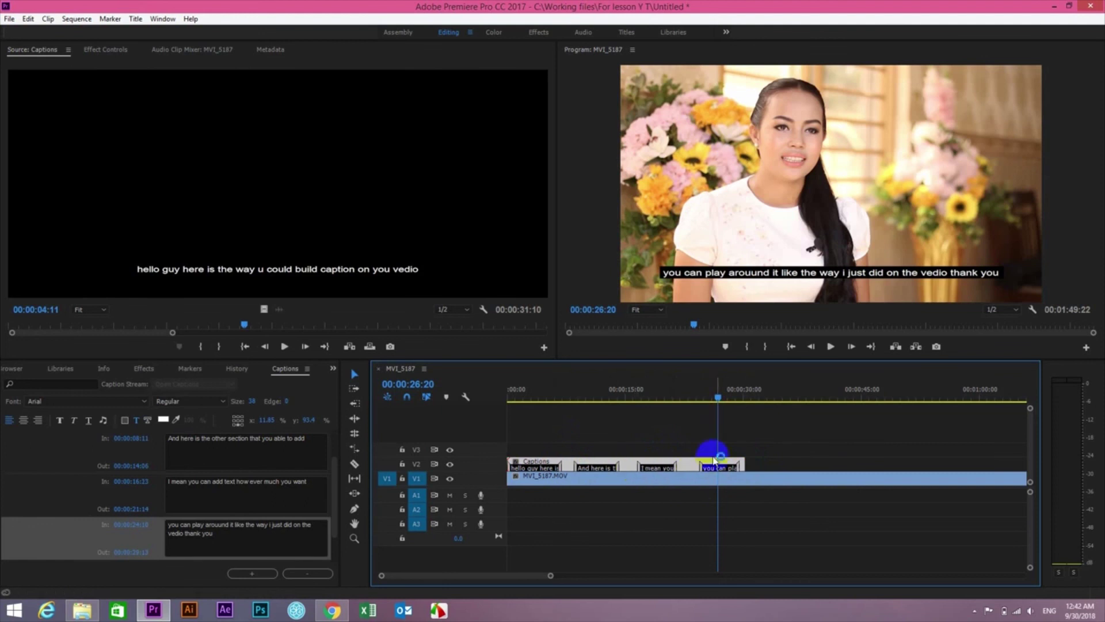
Step: Play the sequence from 00:00:24:09 to check the timing of the fourth caption
click(700, 396)
click(831, 346)
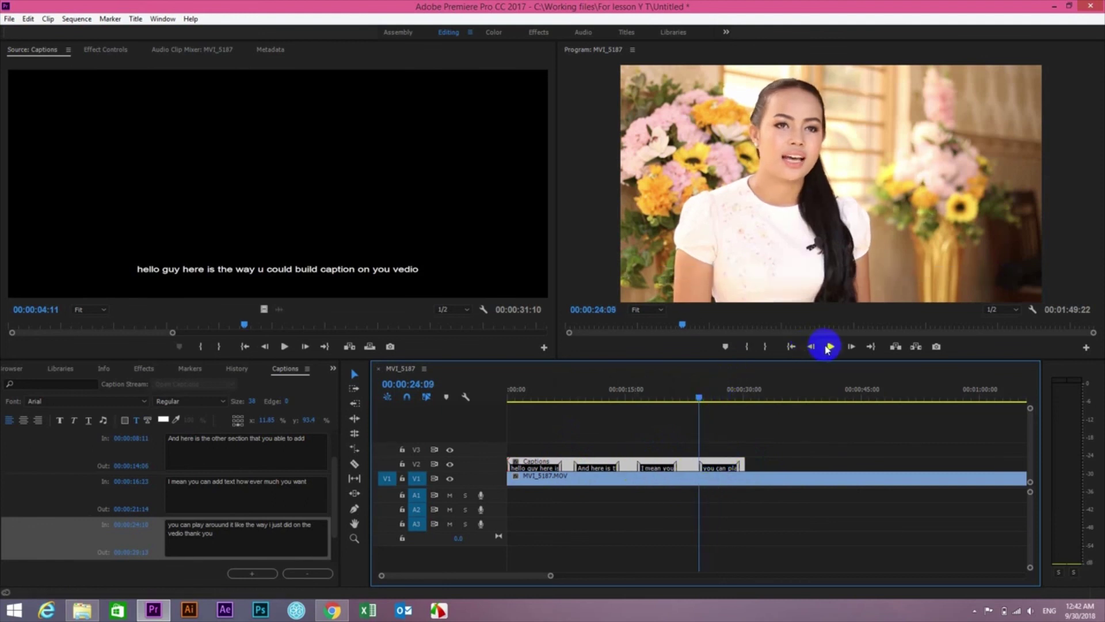